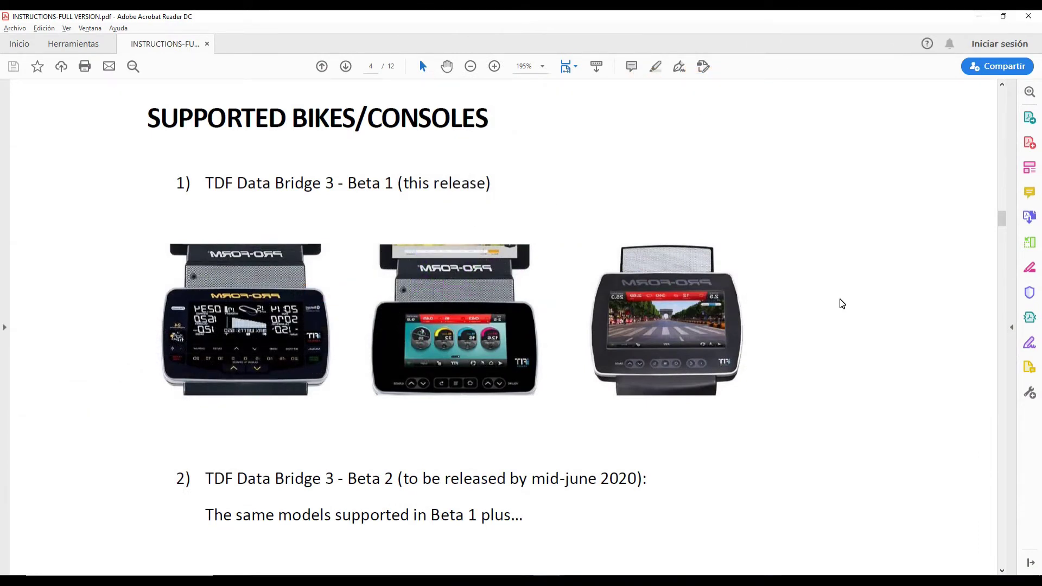
# Step: Scroll down to the Beta 2 consoles, then page back up to the manual's index on page 1
pyautogui.scroll(-3, 842, 304)
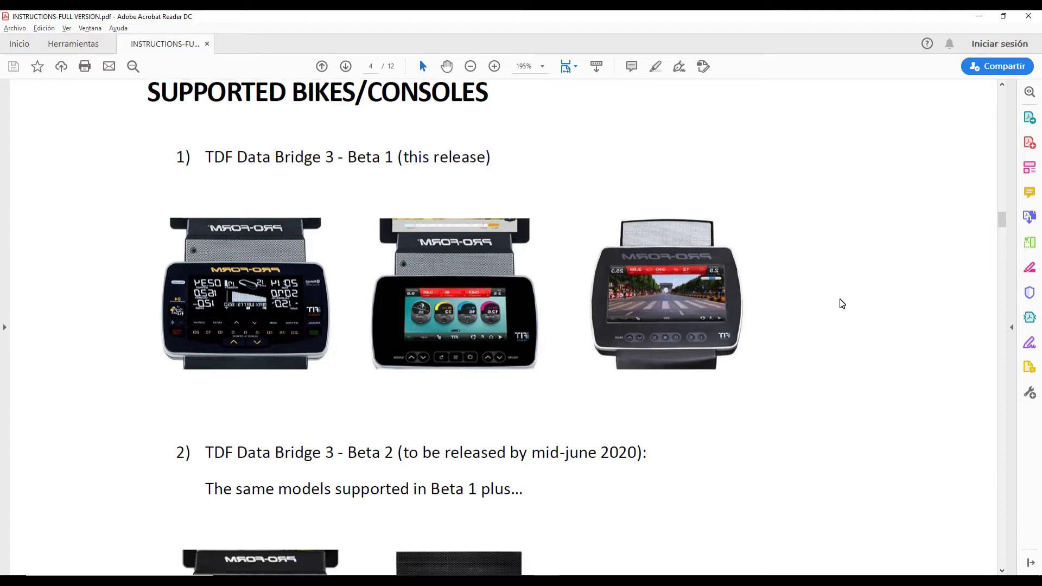
pyautogui.scroll(-3, 842, 304)
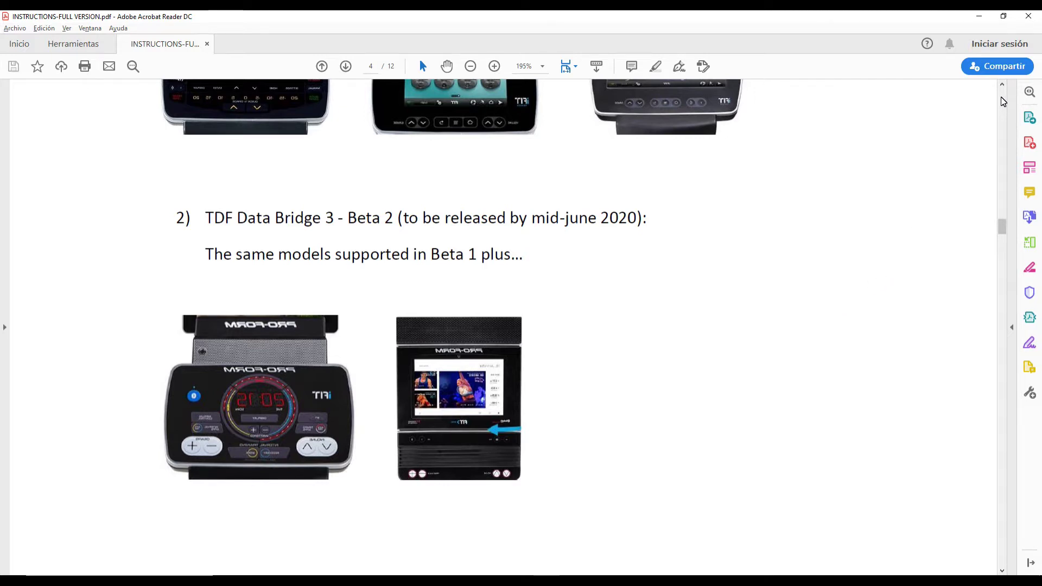
pyautogui.click(1003, 102)
pyautogui.click(1002, 102)
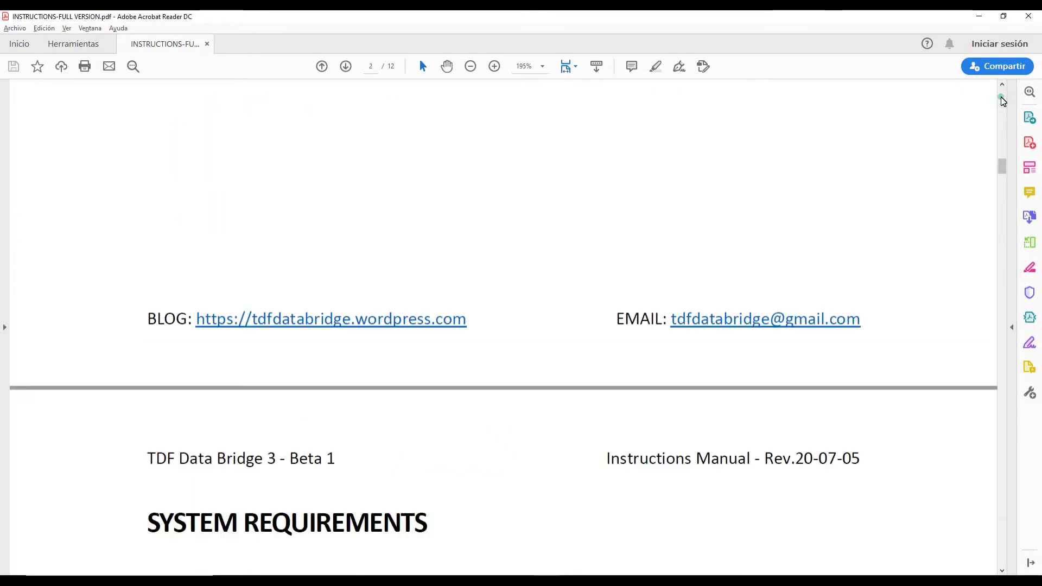
pyautogui.click(1003, 102)
pyautogui.click(1002, 102)
pyautogui.click(1003, 102)
pyautogui.click(1003, 102)
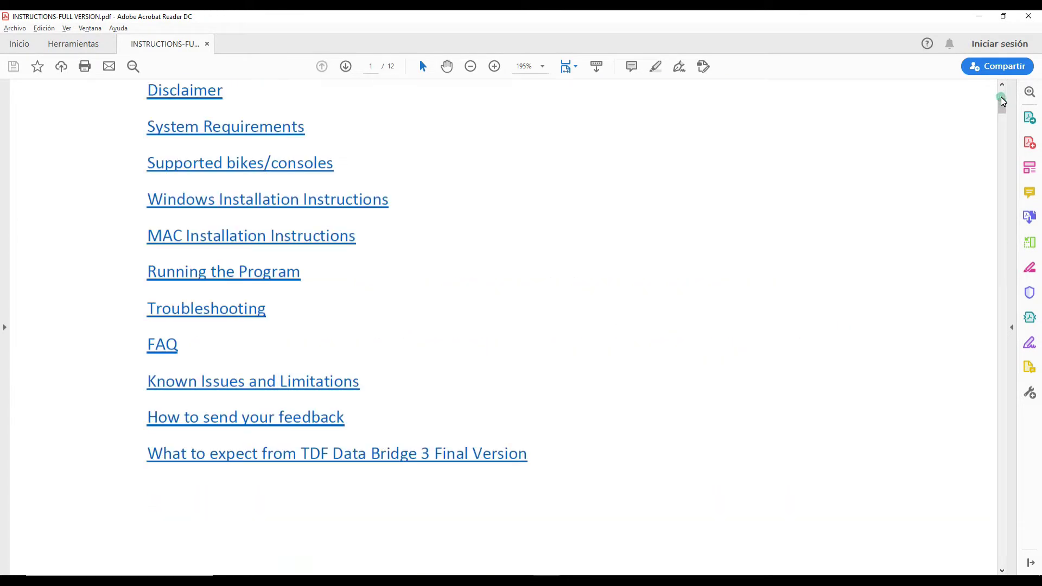
pyautogui.scroll(3, 608, 270)
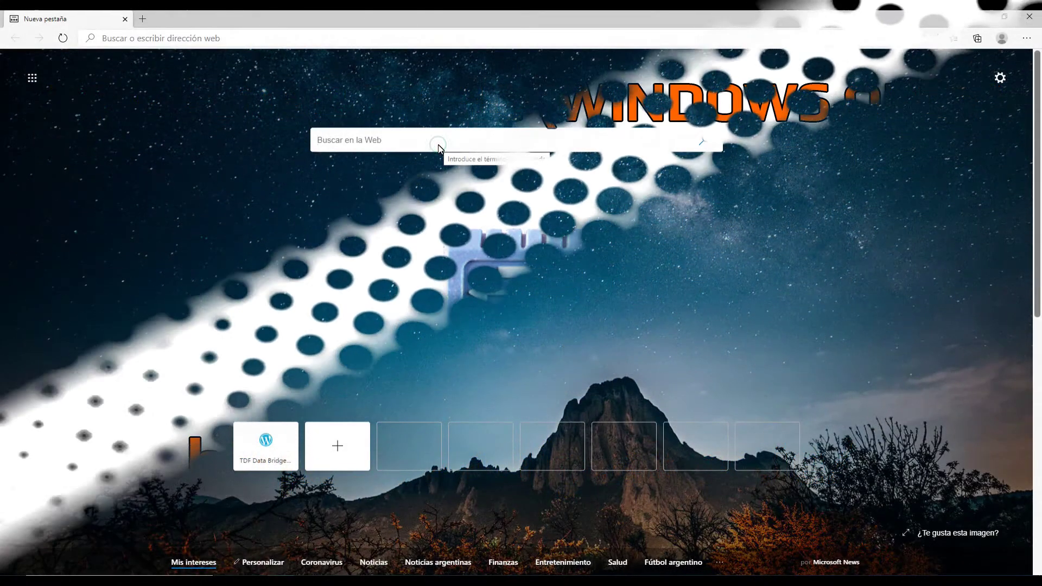
# Step: Search Bing for 'ZADIG 2.5', open the zadig.akeo.ie result and download Zadig 2.5
pyautogui.click(440, 142)
pyautogui.write('ZA')
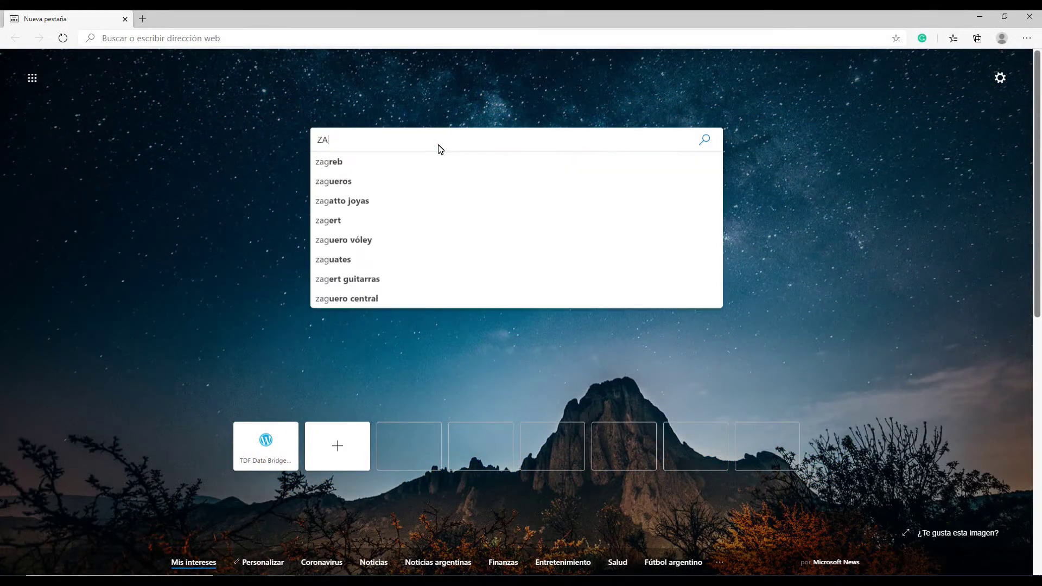
pyautogui.write('DIG 2.5')
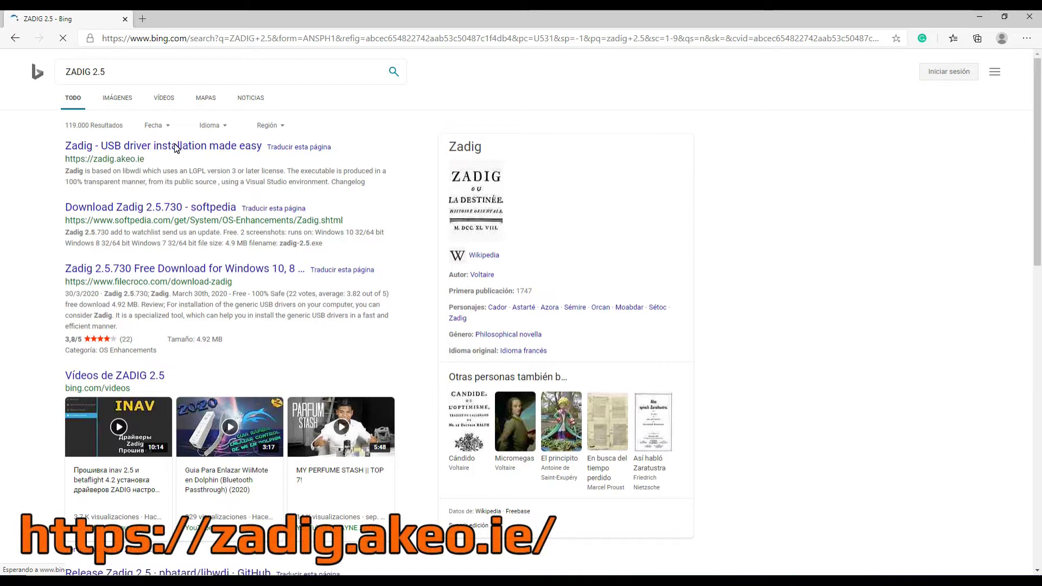
pyautogui.click(175, 148)
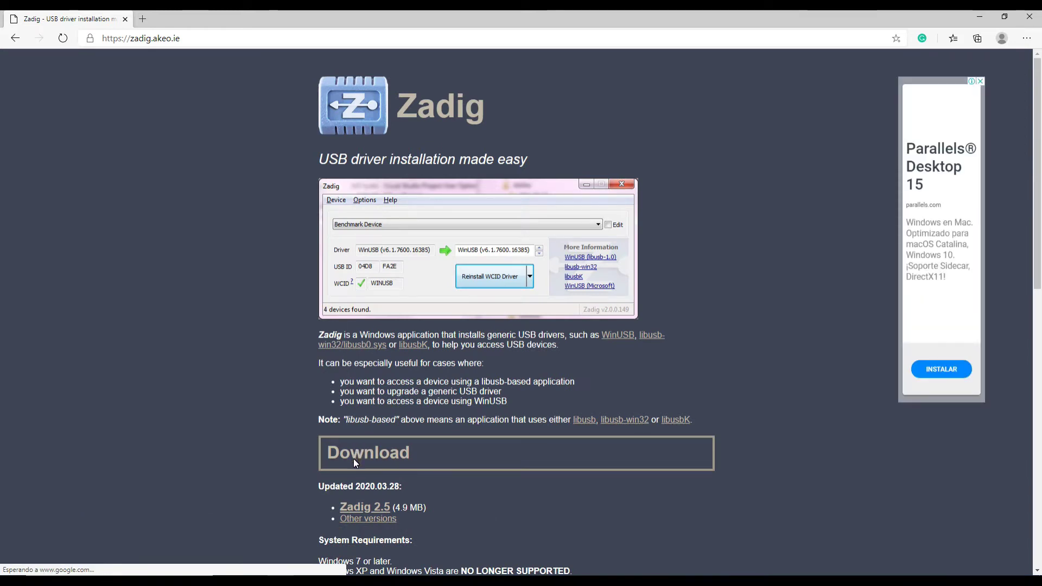
pyautogui.click(353, 506)
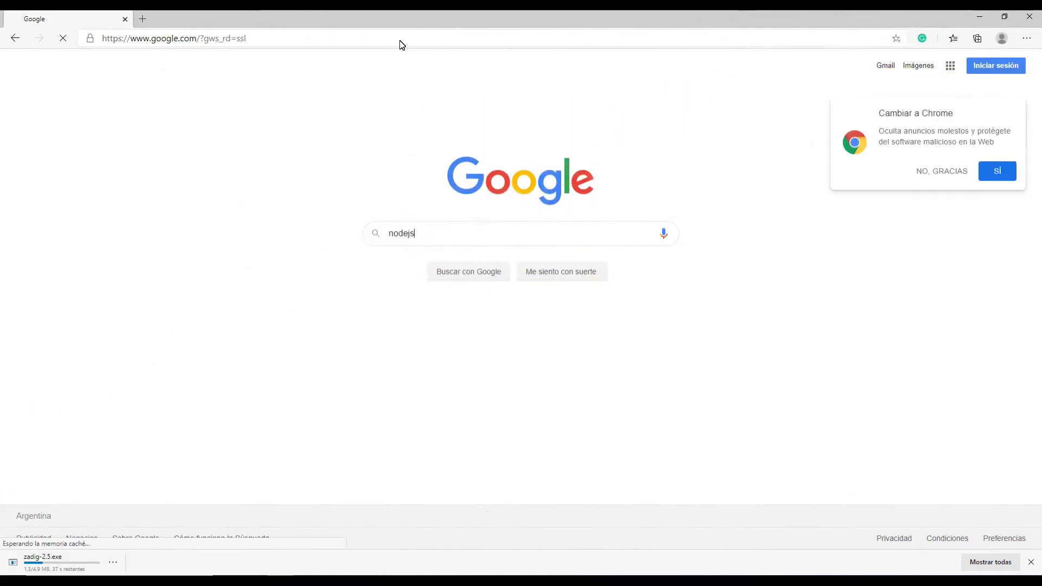
# Step: Search for nodejs and download the LTS Windows installer from the nodejs.org downloads page
pyautogui.press('Return')
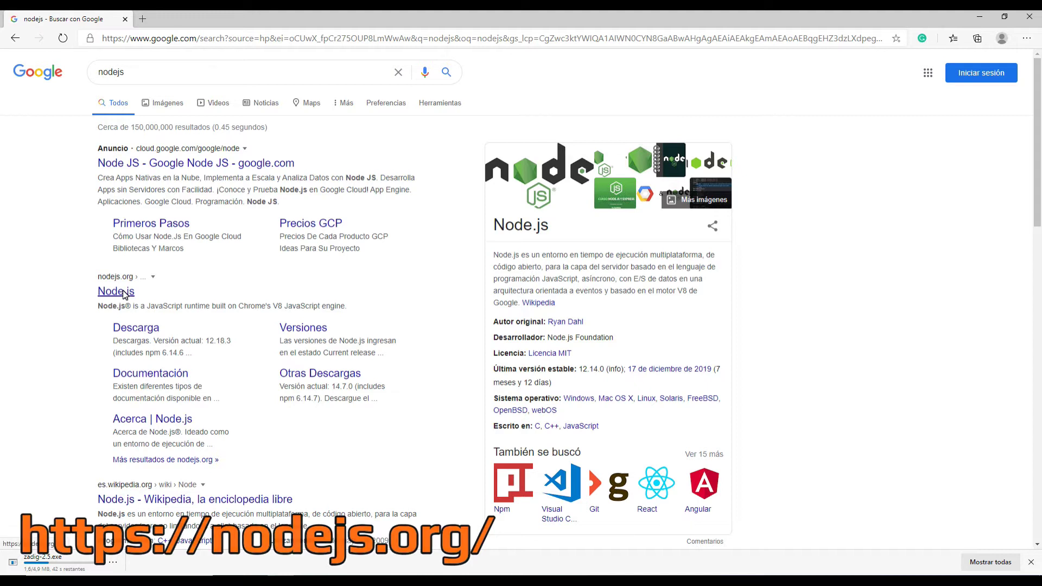
pyautogui.click(140, 332)
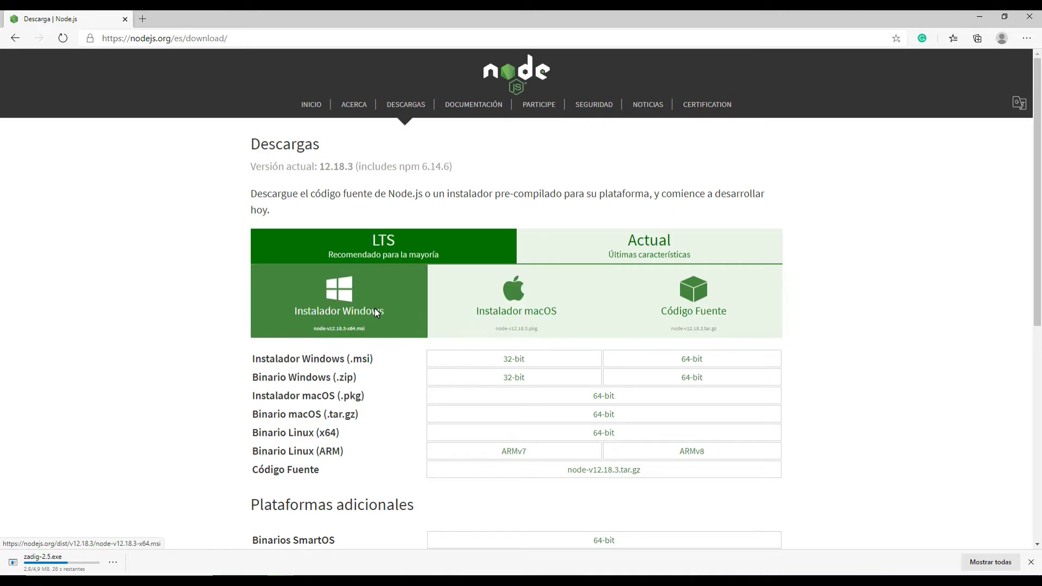
pyautogui.click(329, 302)
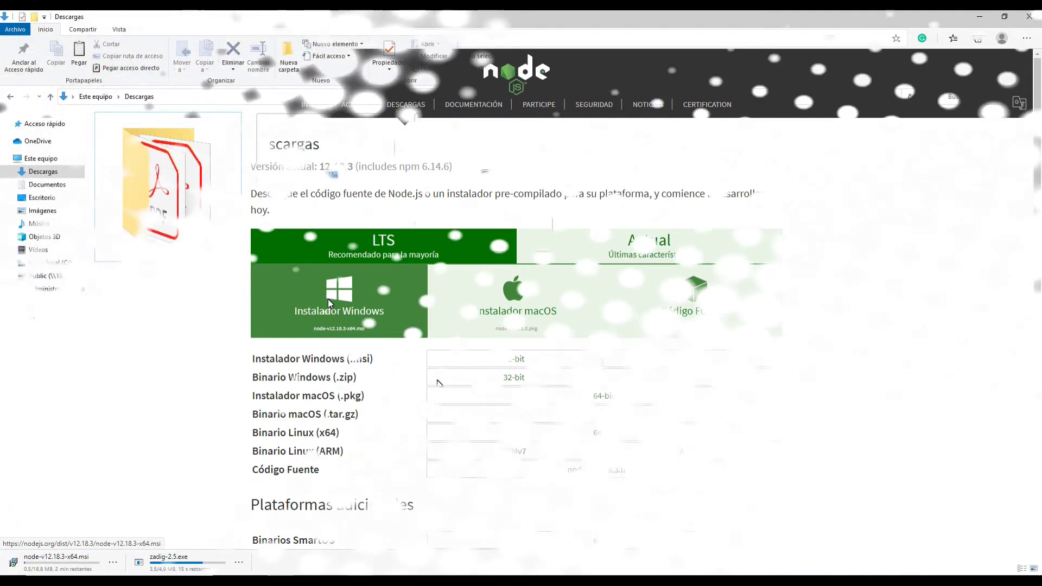
# Step: Run node-v12.18.3-x64.msi, accept the license, and keep the default folder, features and no native tools
pyautogui.doubleClick(496, 233)
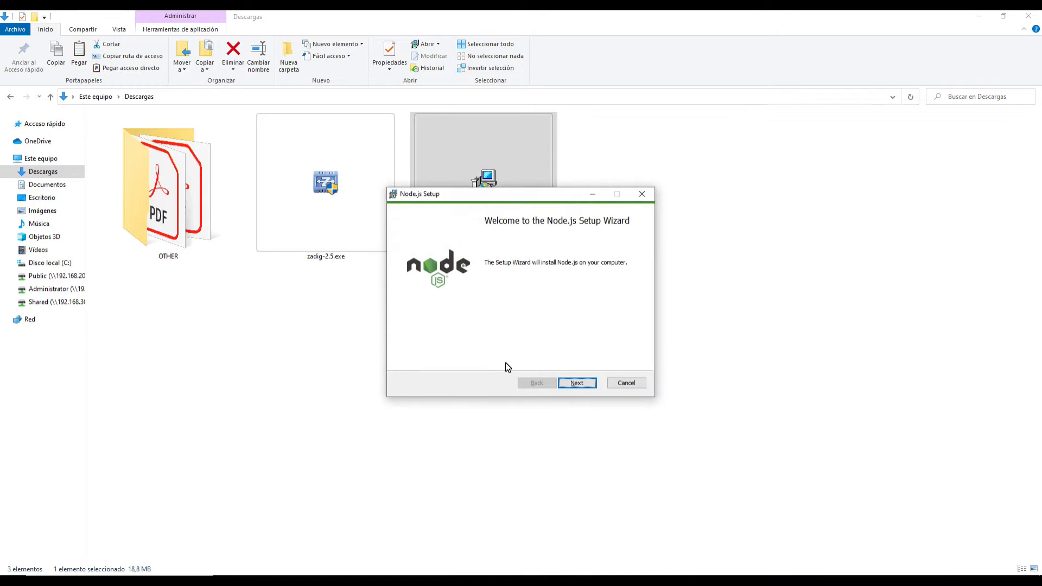
pyautogui.click(578, 383)
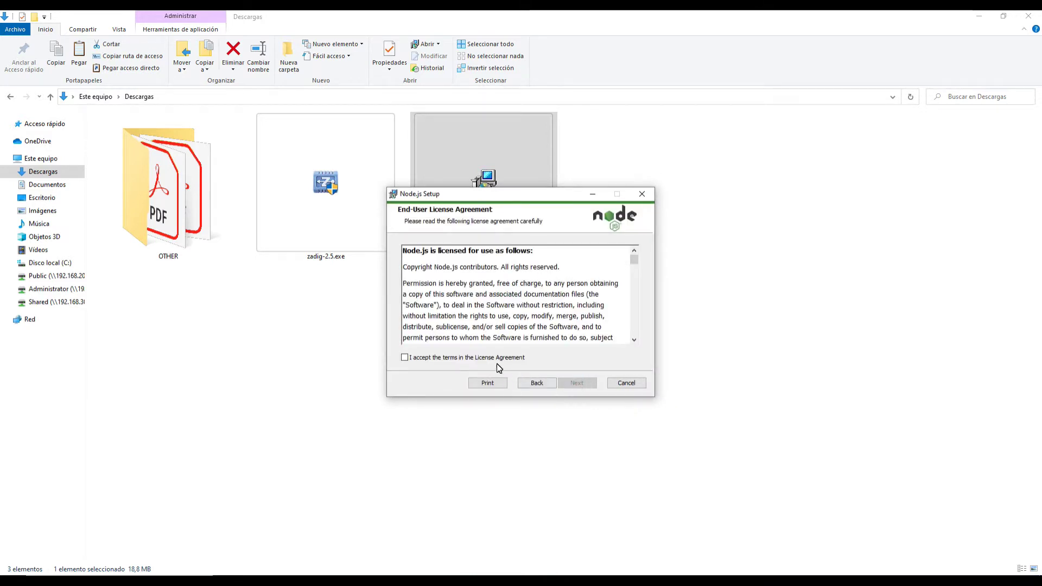
pyautogui.click(493, 358)
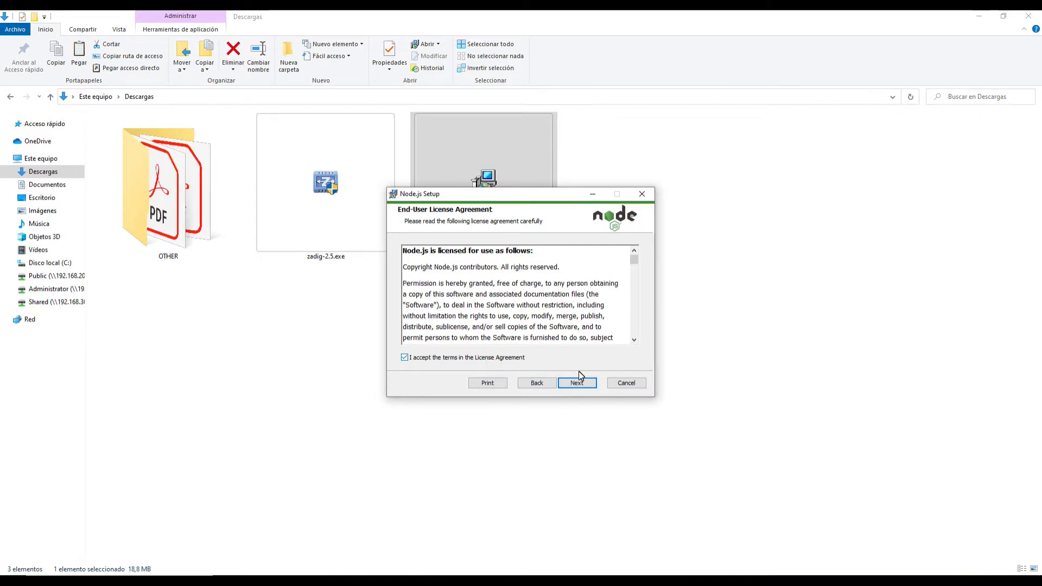
pyautogui.click(578, 383)
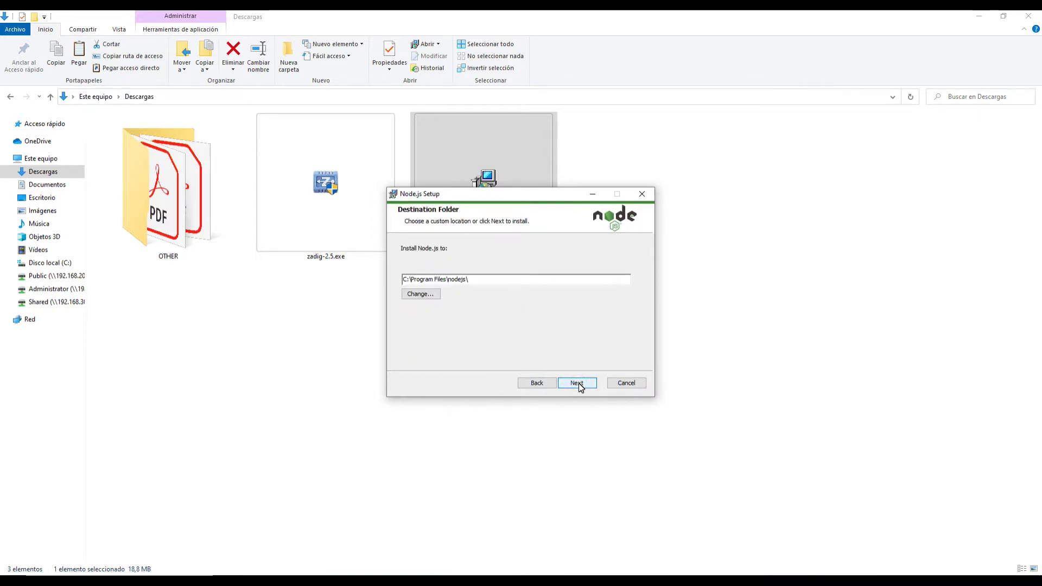
pyautogui.click(579, 383)
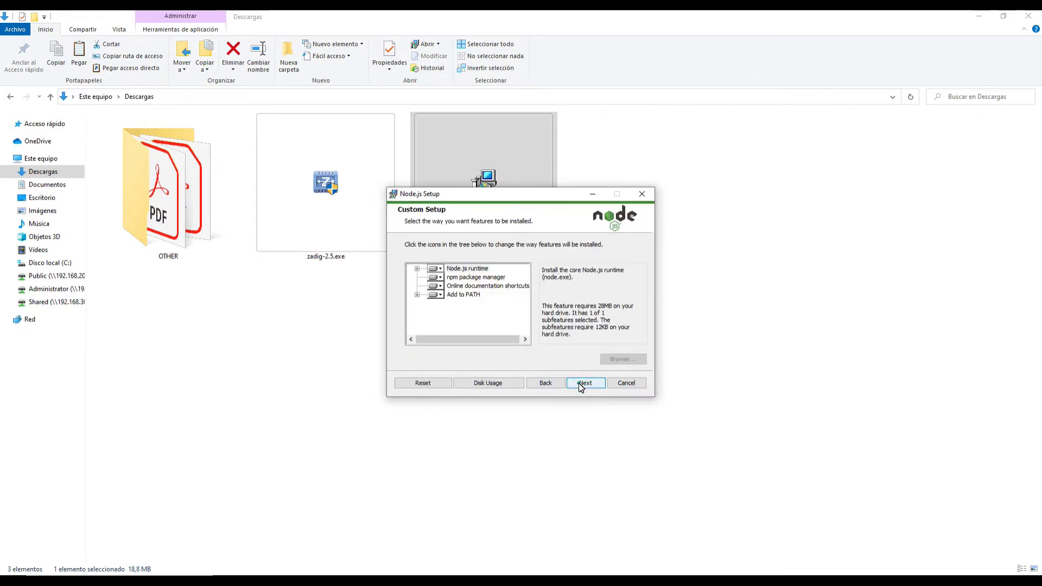
pyautogui.click(581, 384)
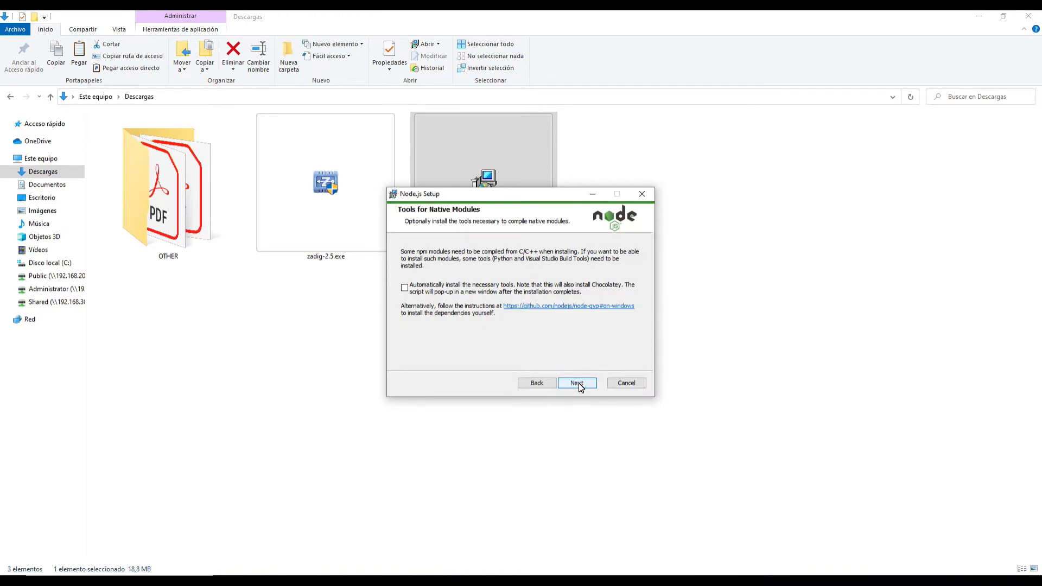
pyautogui.click(577, 383)
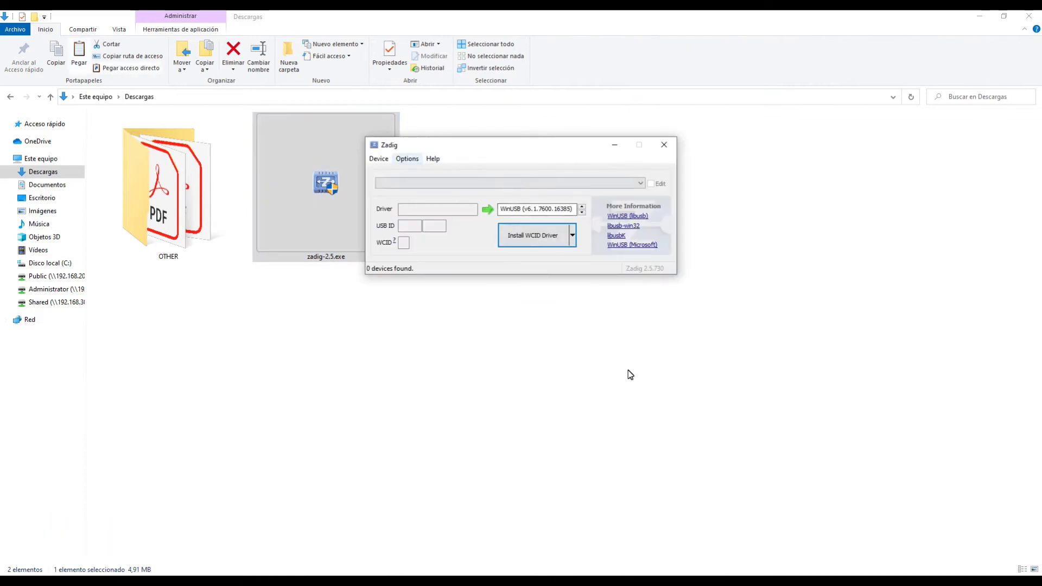
# Step: Make Zadig list all devices and select the ANT USBStick2 adapter
pyautogui.hotkey('alt', 'o')
pyautogui.press('Down')
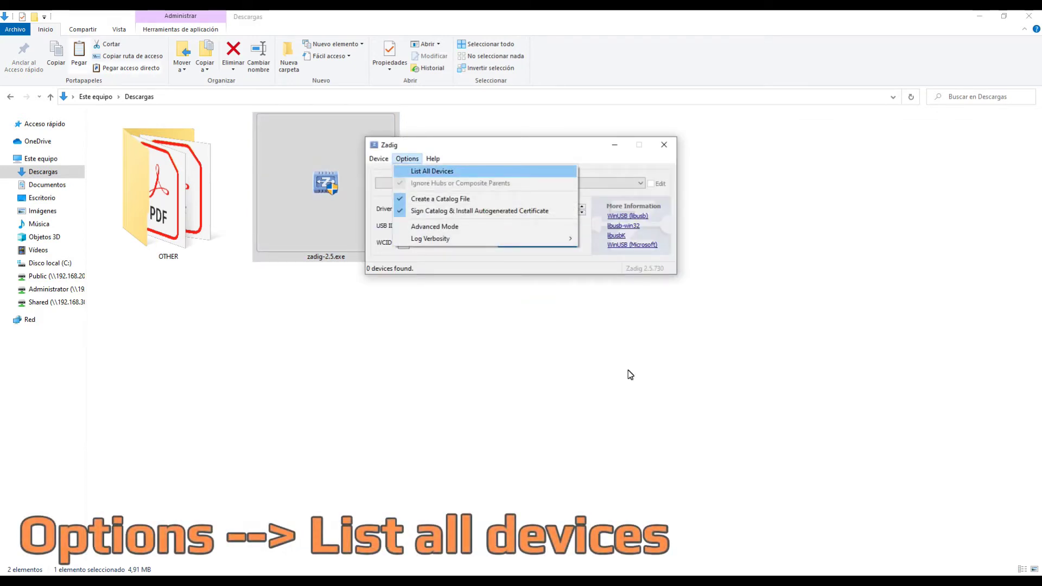
pyautogui.press('Return')
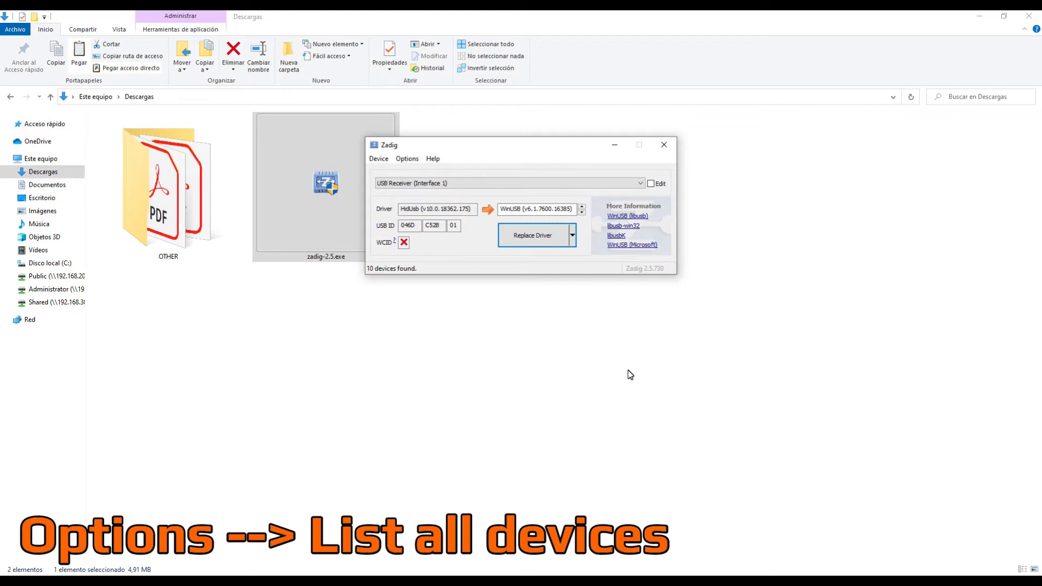
pyautogui.hotkey('alt', 'Down')
pyautogui.press('Down')
pyautogui.press('Down')
pyautogui.press('Down')
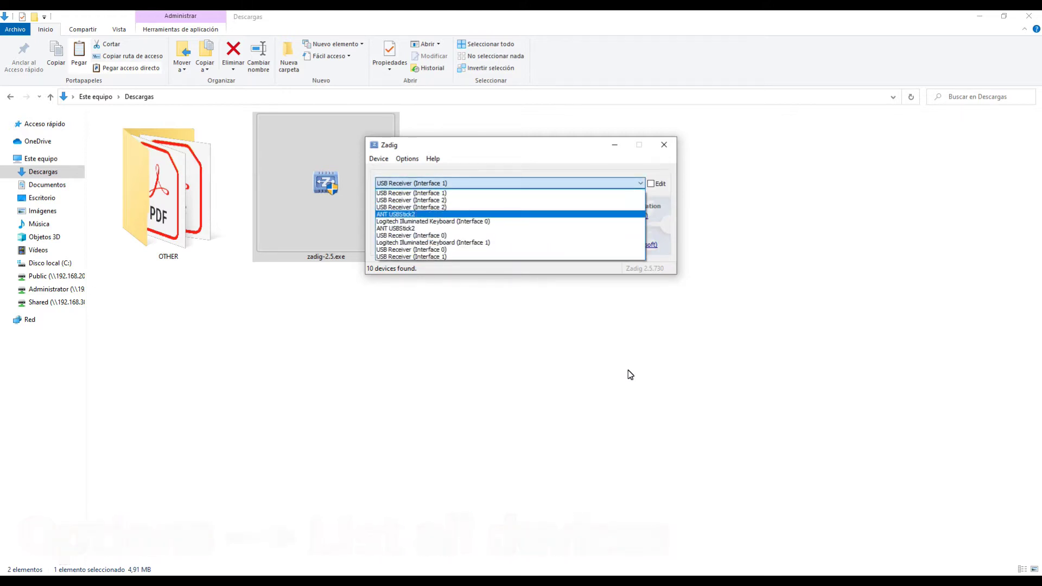
pyautogui.press('Return')
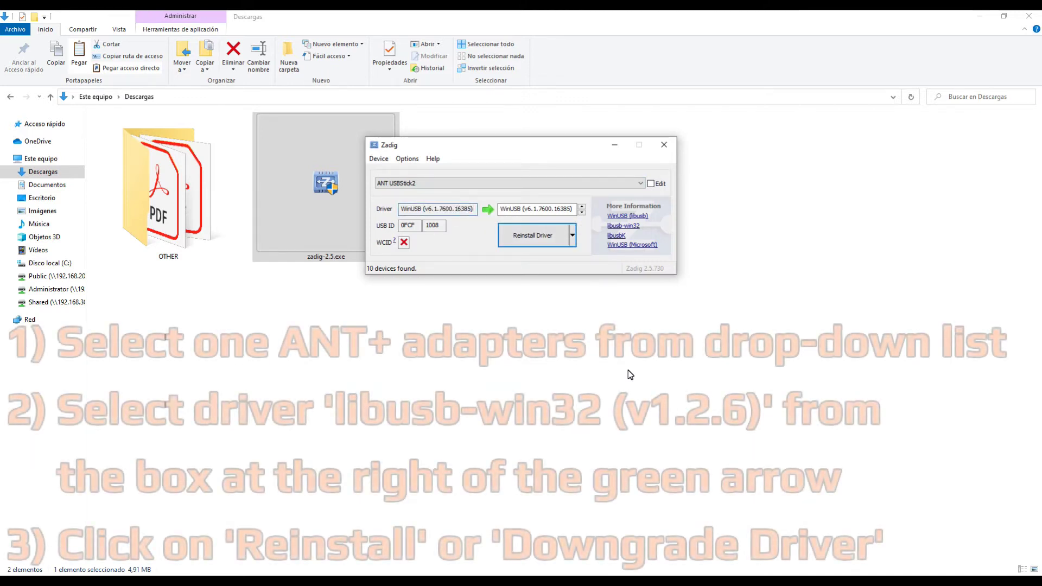
# Step: Set the target driver to libusb-win32 (v1.2.6.0)
pyautogui.press('Down')
pyautogui.press('Tab')
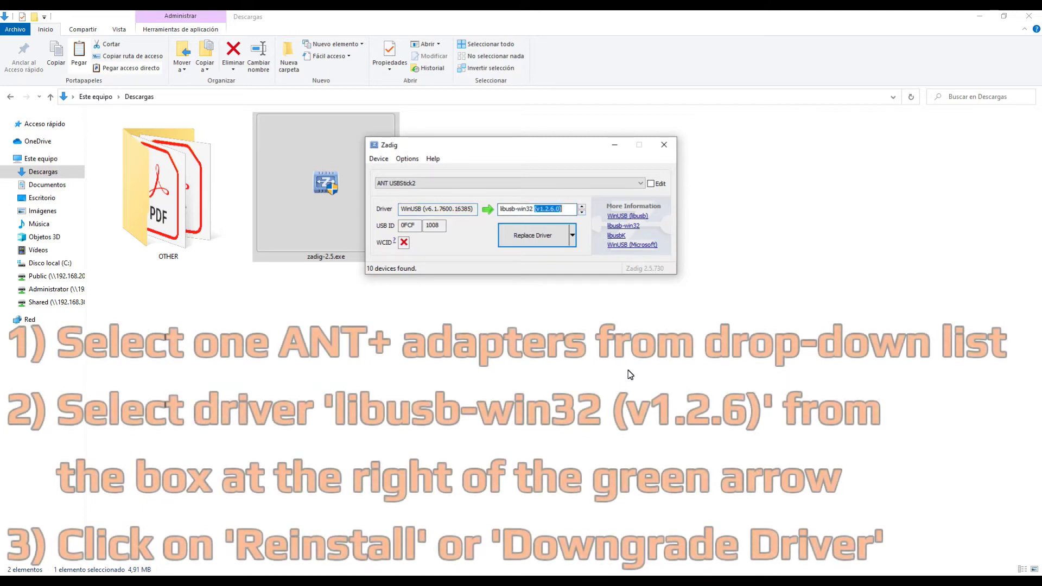
pyautogui.press('End')
pyautogui.hotkey('shift', 'Left')
pyautogui.hotkey('shift', 'Left')
pyautogui.hotkey('shift', 'Left')
pyautogui.hotkey('shift', 'Left')
pyautogui.hotkey('shift', 'Left')
pyautogui.hotkey('shift', 'Left')
pyautogui.hotkey('shift', 'Left')
pyautogui.hotkey('shift', 'Left')
pyautogui.hotkey('shift', 'Left')
pyautogui.hotkey('shift', 'Left')
pyautogui.hotkey('shift', 'Left')
pyautogui.hotkey('shift', 'Left')
pyautogui.hotkey('shift', 'Left')
pyautogui.hotkey('shift', 'Left')
pyautogui.hotkey('shift', 'Left')
pyautogui.hotkey('shift', 'Left')
pyautogui.hotkey('shift', 'Left')
pyautogui.hotkey('shift', 'Left')
pyautogui.hotkey('shift', 'Left')
pyautogui.hotkey('shift', 'Left')
pyautogui.hotkey('shift', 'Left')
pyautogui.hotkey('shift', 'Left')
pyautogui.hotkey('shift', 'Left')
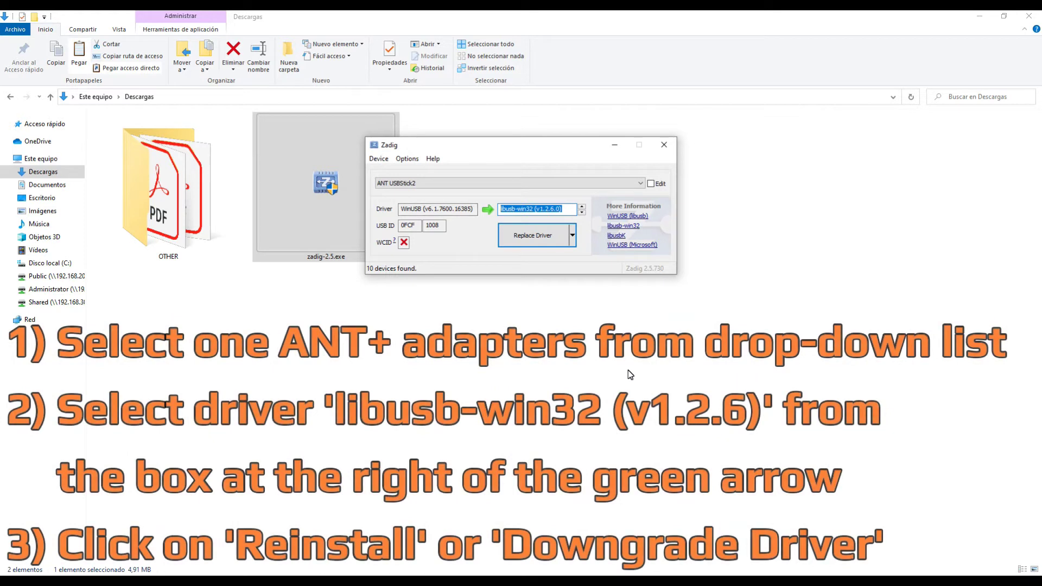
pyautogui.press('End')
pyautogui.hotkey('shift', 'Left')
pyautogui.hotkey('shift', 'Left')
pyautogui.hotkey('shift', 'Left')
pyautogui.hotkey('shift', 'Left')
pyautogui.hotkey('shift', 'Left')
pyautogui.hotkey('shift', 'Left')
pyautogui.hotkey('shift', 'Left')
pyautogui.hotkey('shift', 'Left')
pyautogui.hotkey('shift', 'Left')
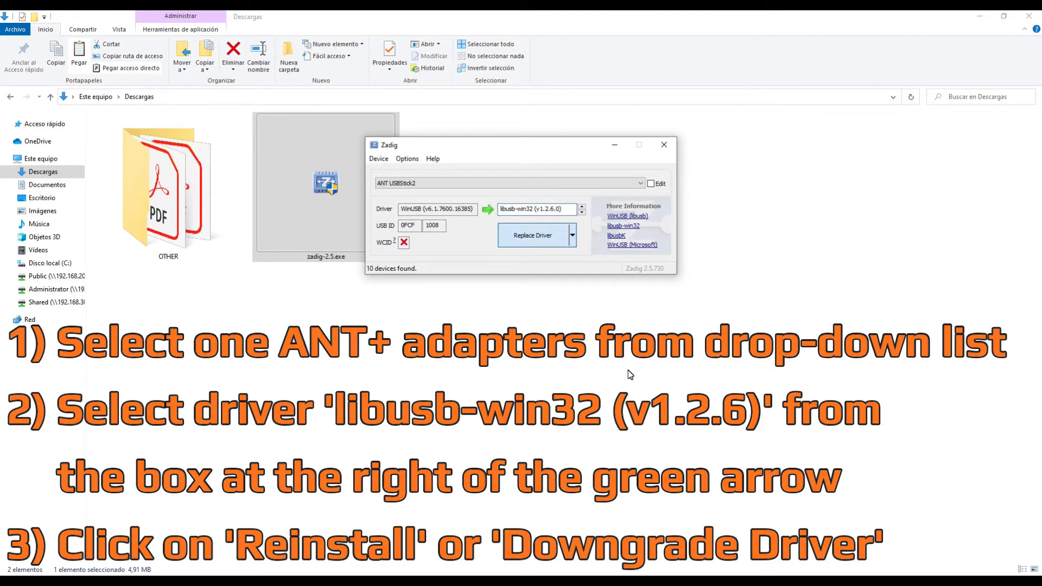
# Step: Install libusb-win32 on the ANT USBStick2, dismiss the success message, and check both ANT USBStick2 entries
pyautogui.press('Return')
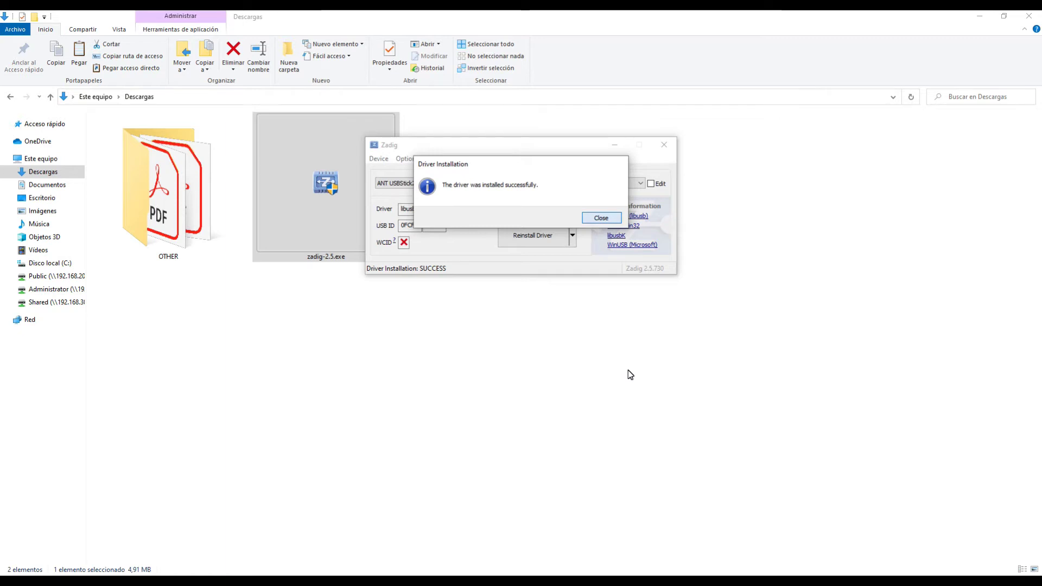
pyautogui.press('Return')
pyautogui.hotkey('alt', 'Down')
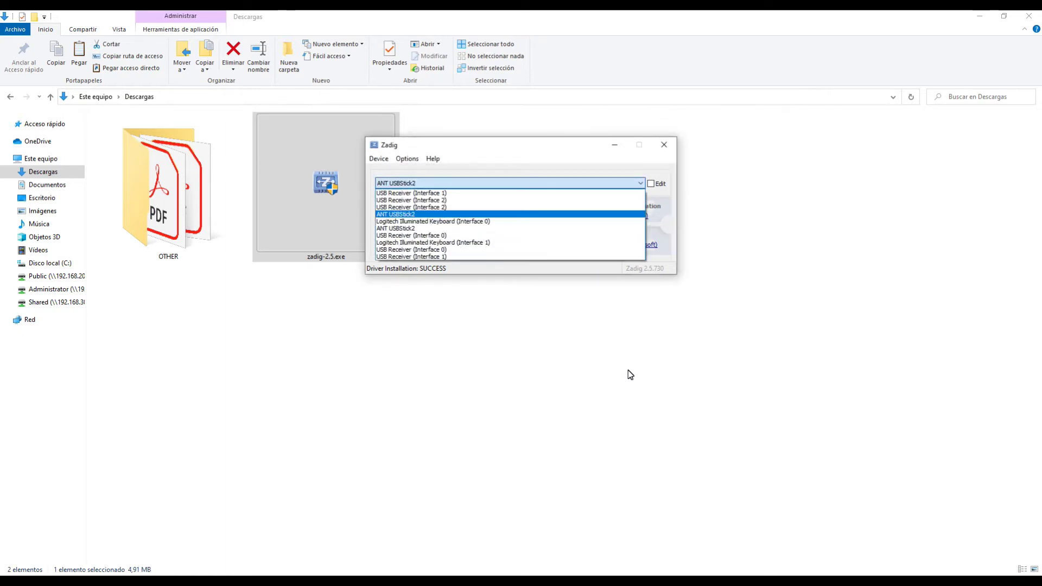
pyautogui.press('Down')
pyautogui.press('Down')
pyautogui.press('Return')
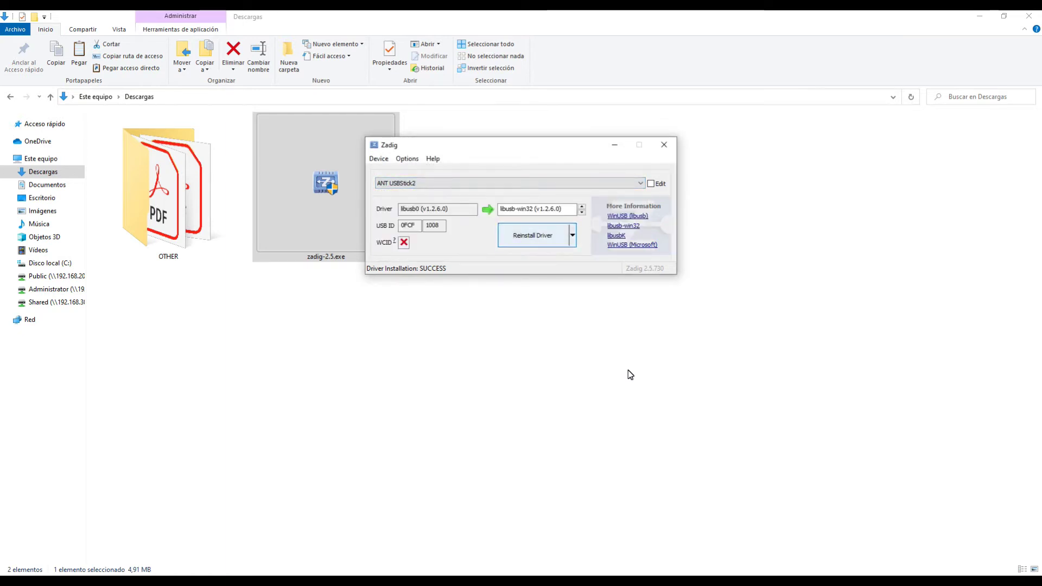
pyautogui.hotkey('alt', 'Down')
pyautogui.press('Up')
pyautogui.press('Return')
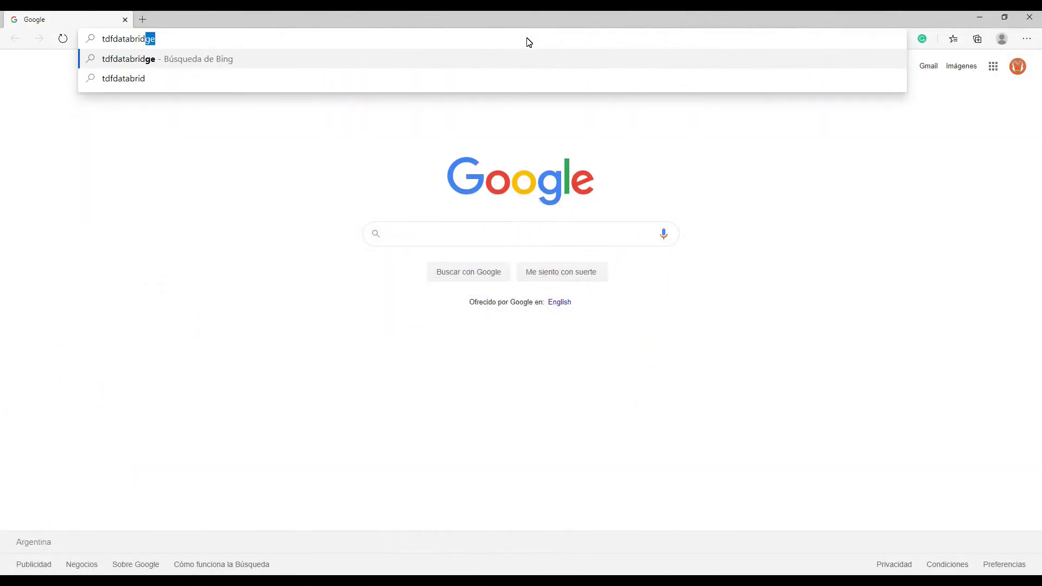
# Step: Load tdfdatabridge.wordpress.com from Edge's address bar
pyautogui.write('ge.wo')
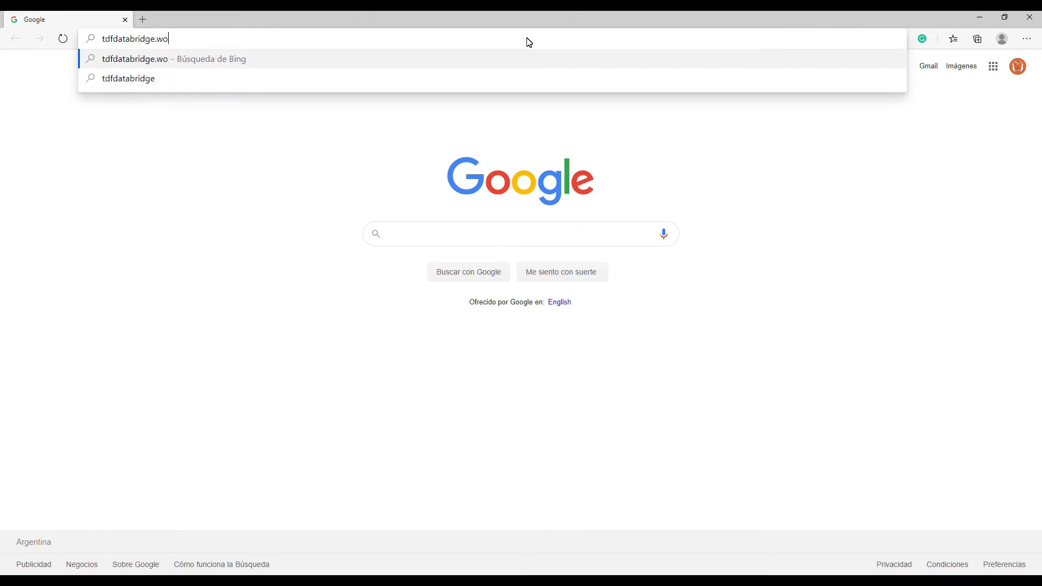
pyautogui.write('rdpress.com')
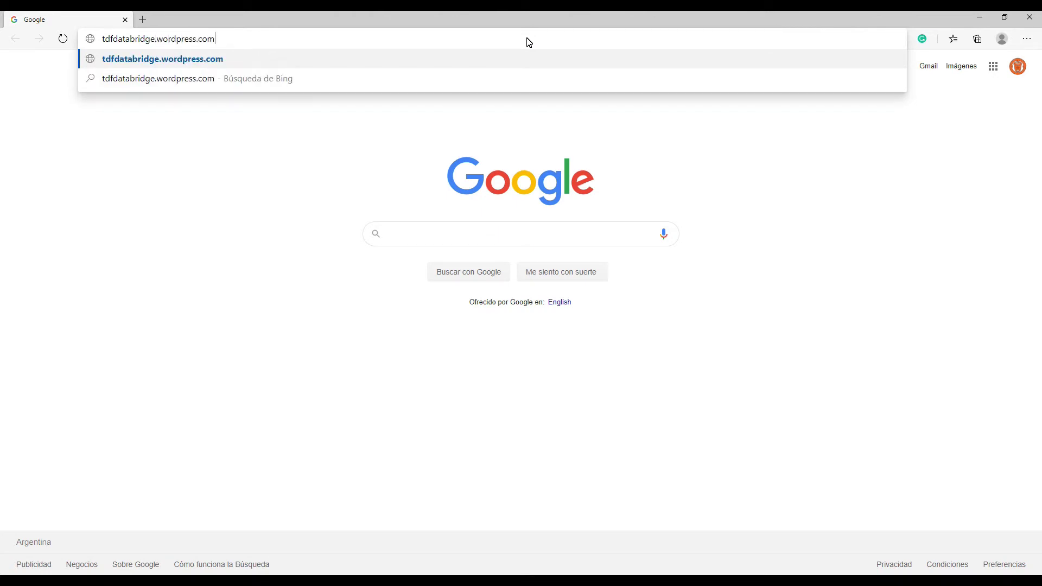
pyautogui.press('Return')
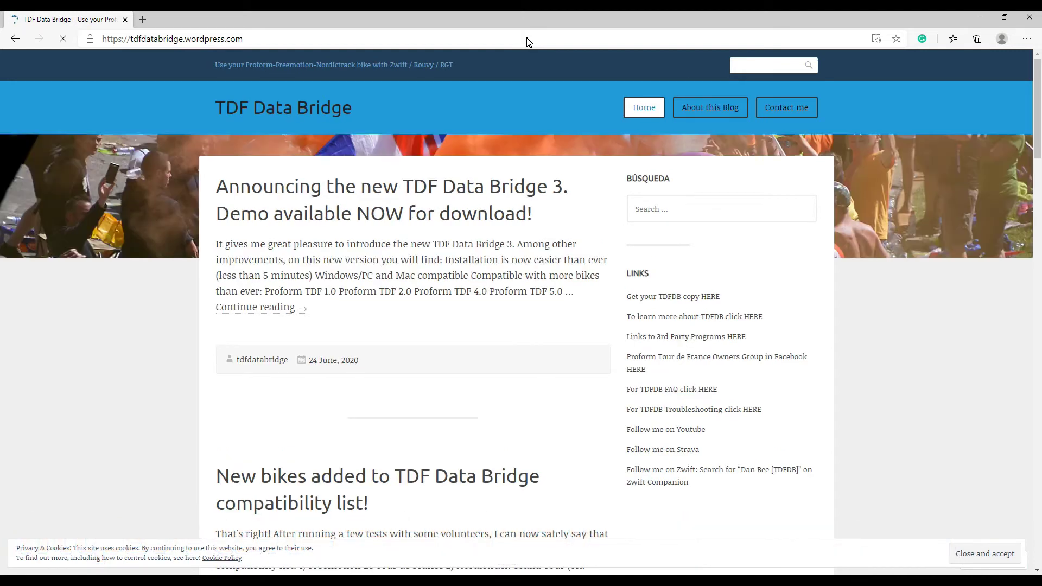
# Step: Open the 'Announcing the new TDF Data Bridge 3' post and scroll down to its download section
pyautogui.click(448, 206)
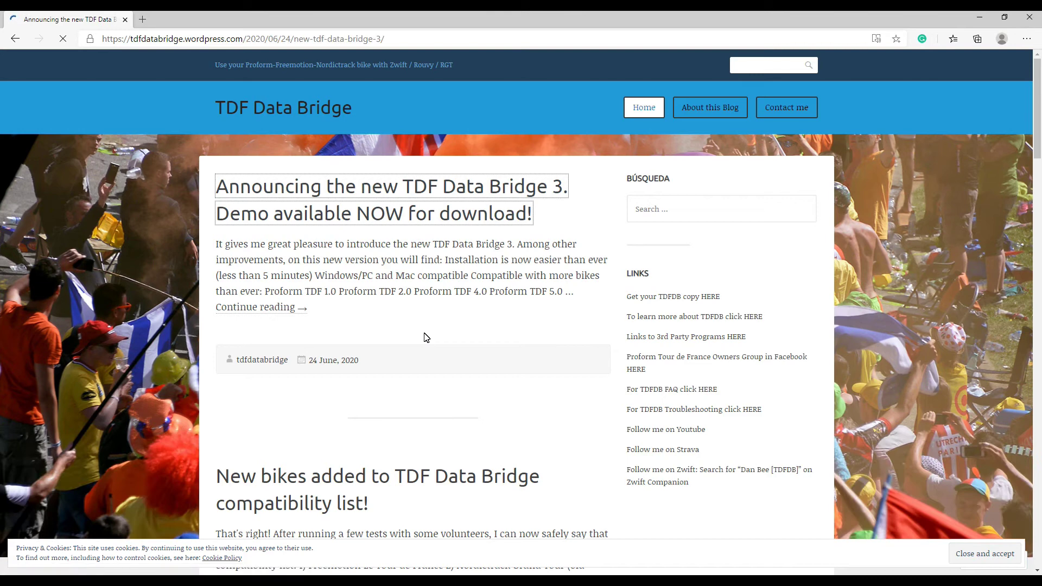
pyautogui.scroll(-5, 426, 337)
pyautogui.scroll(-15, 425, 337)
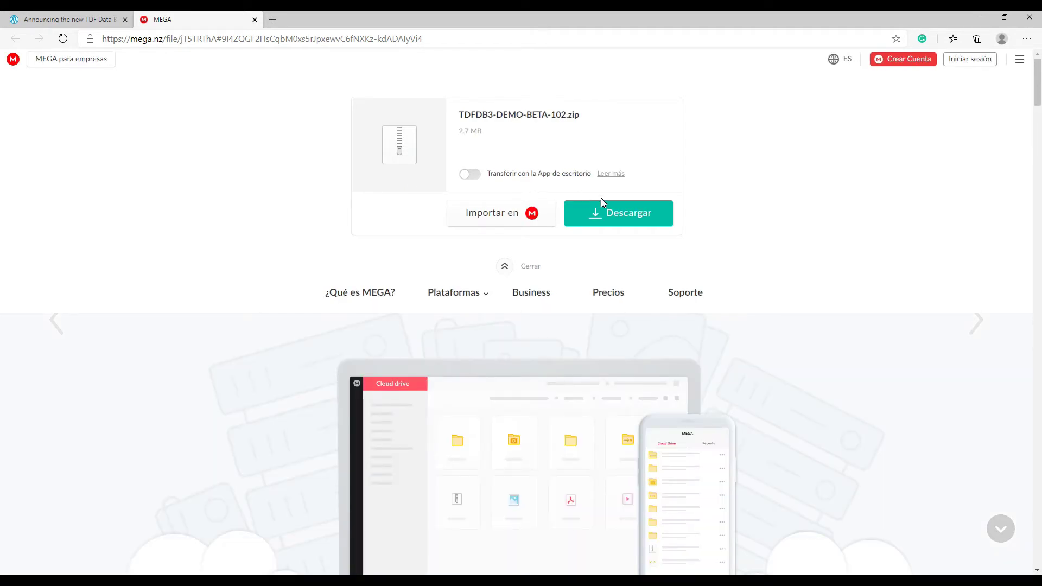
# Step: Download the 2.7 MB TDFDB3-DEMO-BETA-102.zip from MEGA with Descargar
pyautogui.click(603, 211)
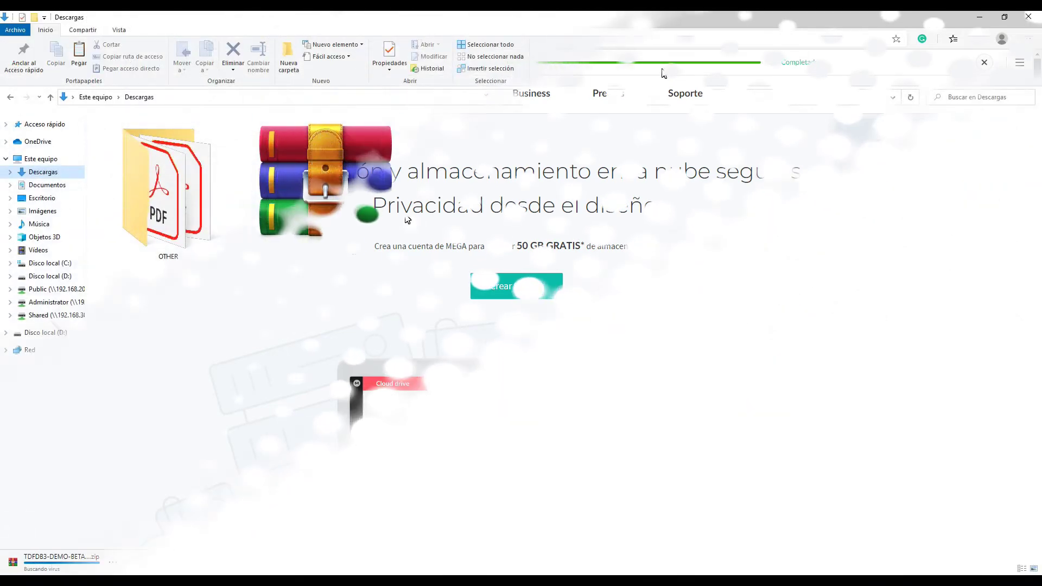
# Step: Cut the demo zip from Descargas and create a new folder TDFDB3-DEMO on C:
pyautogui.click(371, 213)
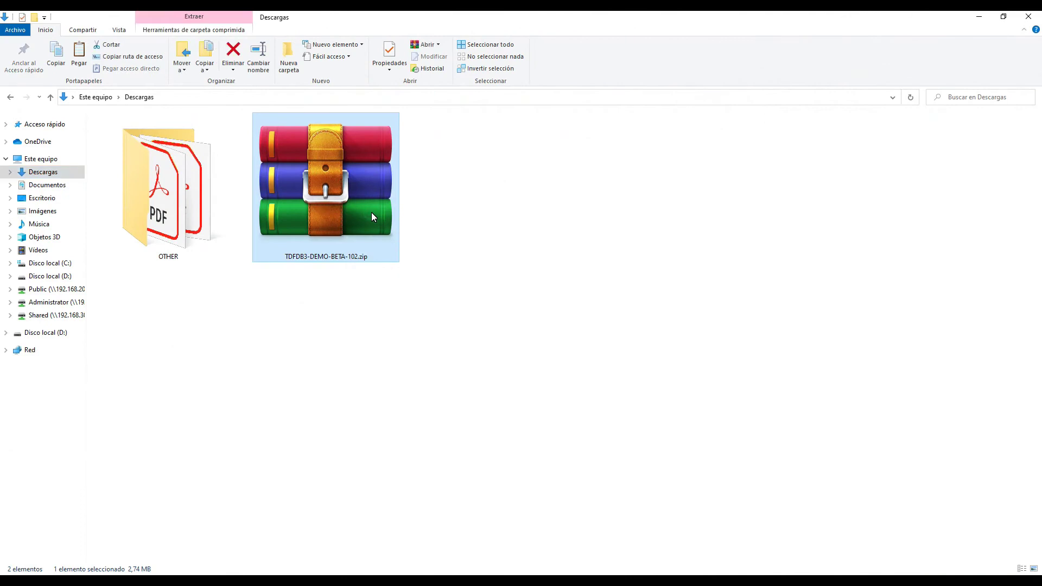
pyautogui.hotkey('ctrl', 'x')
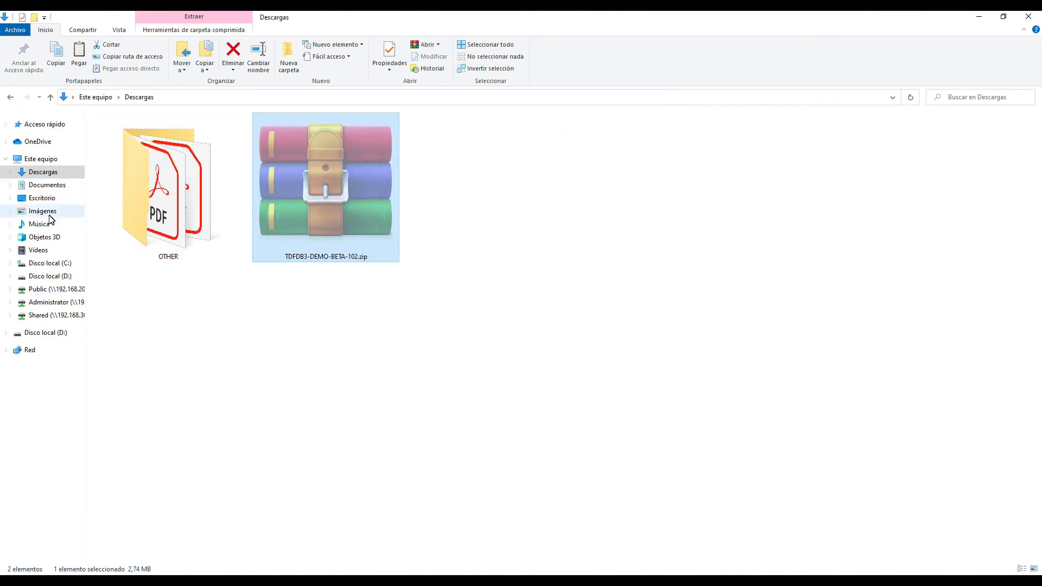
pyautogui.click(50, 263)
pyautogui.rightClick(163, 357)
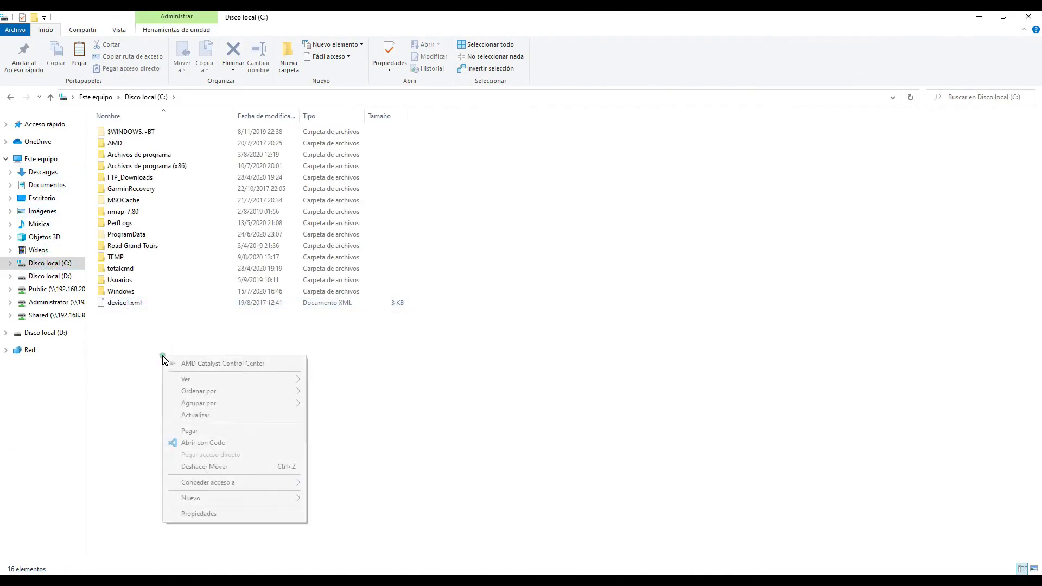
pyautogui.moveTo(244, 498)
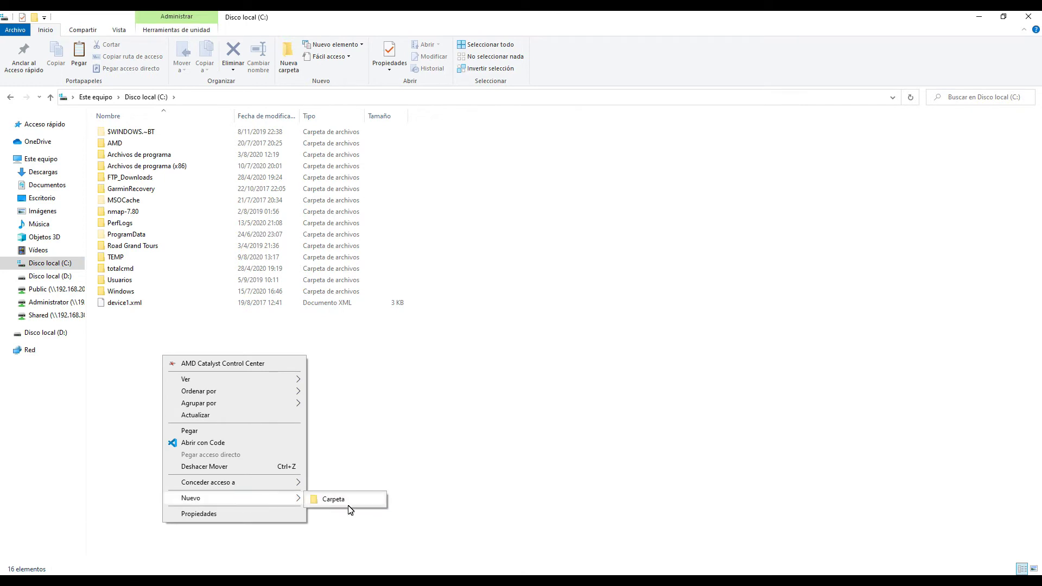
pyautogui.click(348, 505)
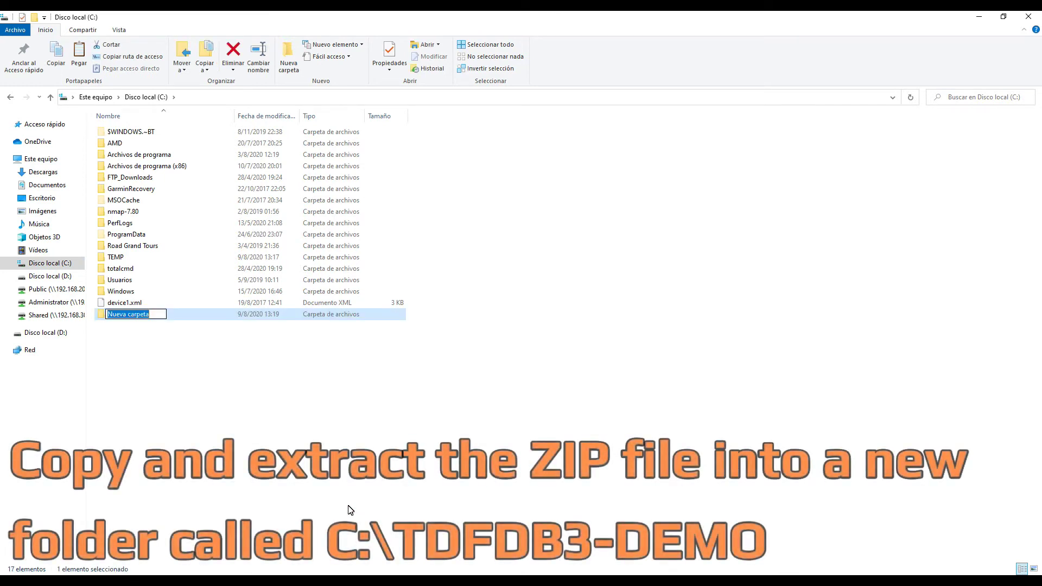
pyautogui.write('TDFDB')
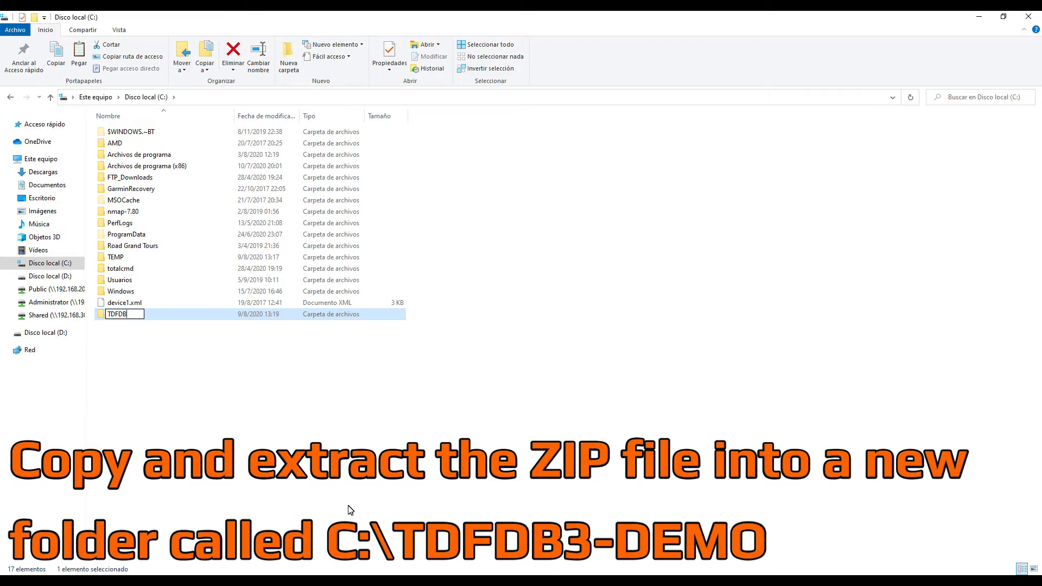
pyautogui.write('3-DEMO')
pyautogui.press('Return')
pyautogui.press('Return')
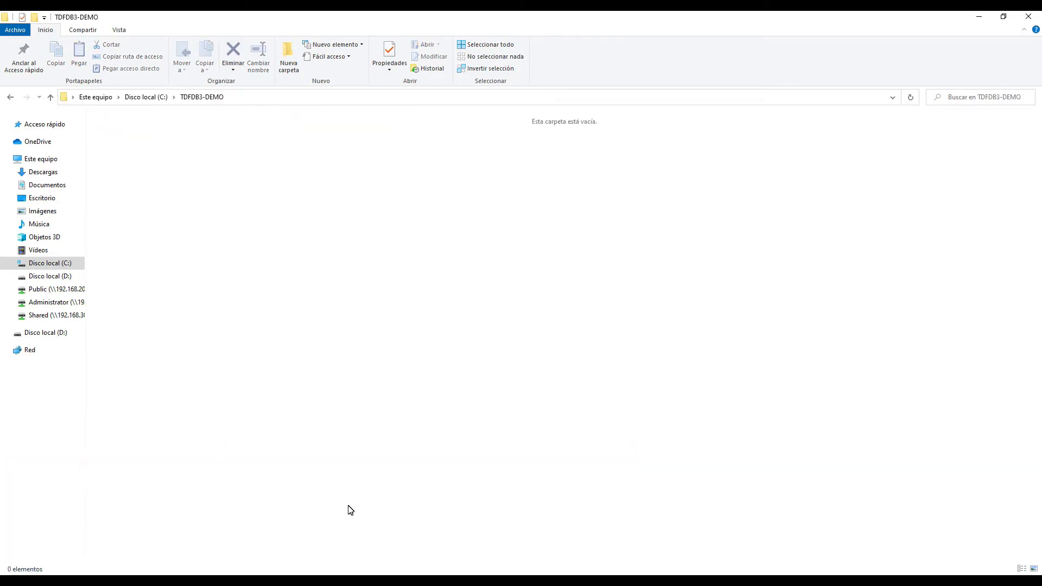
# Step: Paste the zip into TDFDB3-DEMO and extract it there with Extraer aquí
pyautogui.hotkey('ctrl', 'v')
pyautogui.click(265, 264)
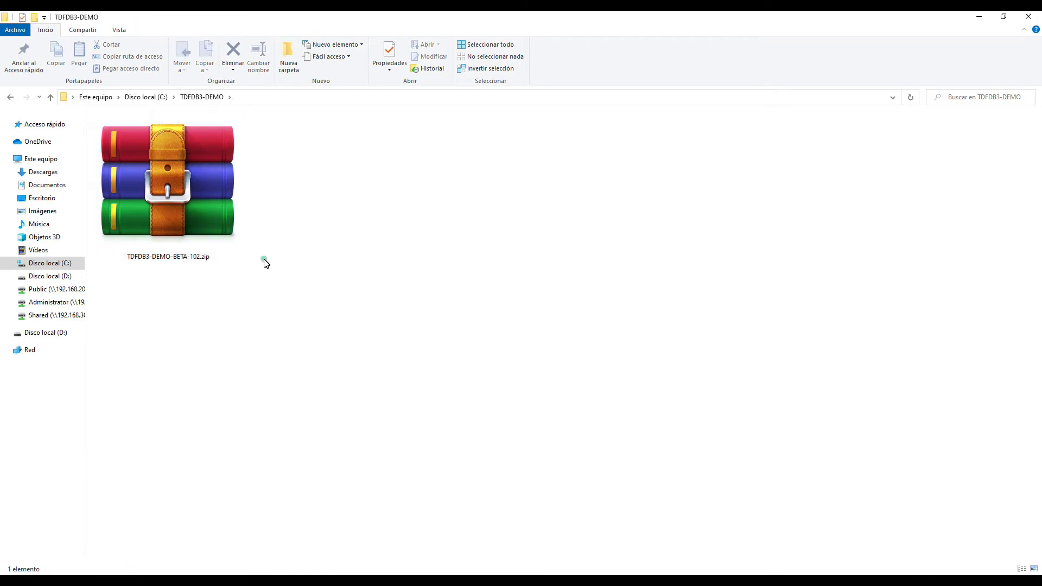
pyautogui.rightClick(168, 174)
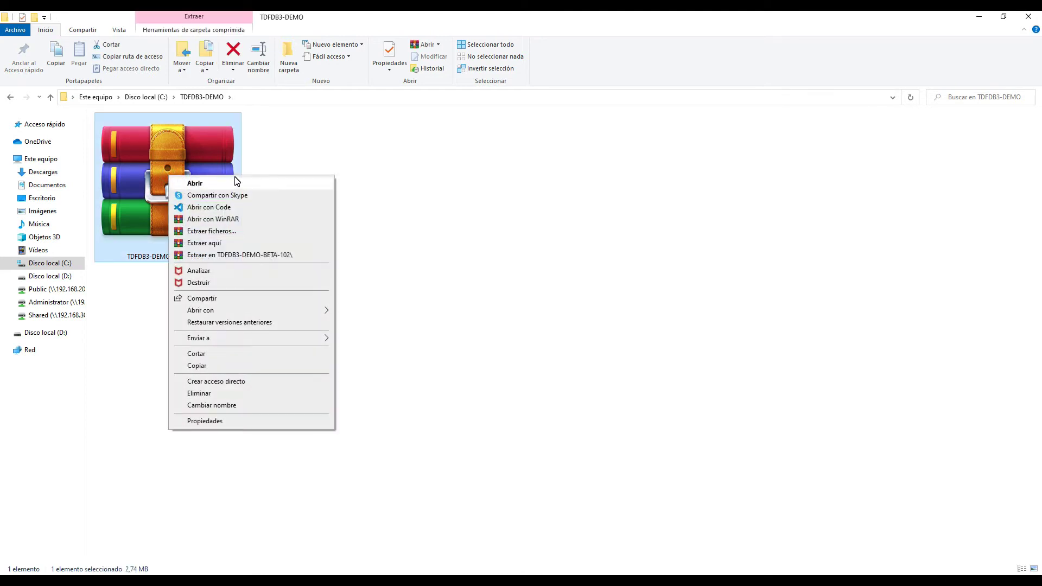
pyautogui.click(230, 245)
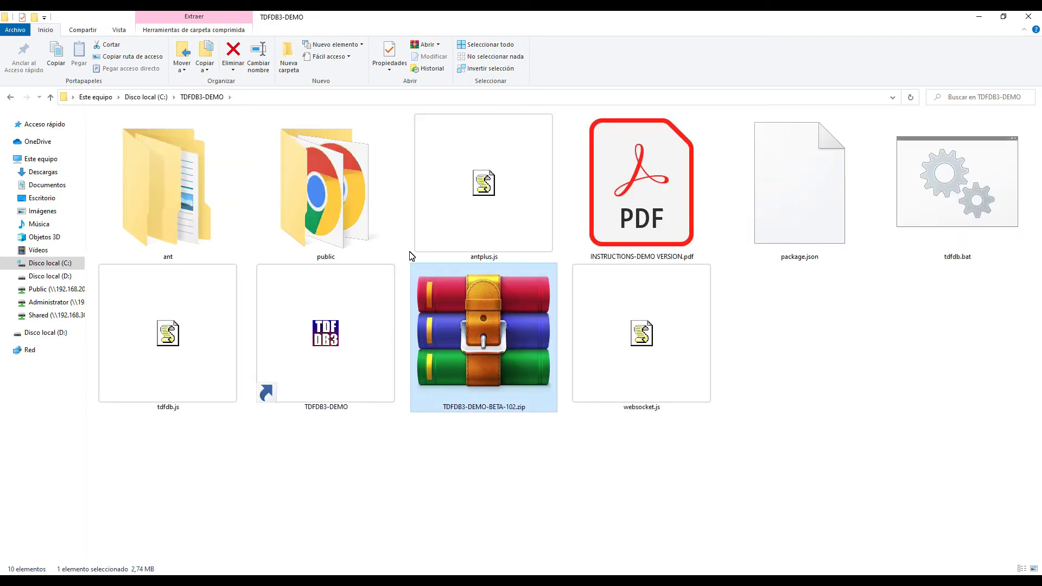
pyautogui.click(465, 476)
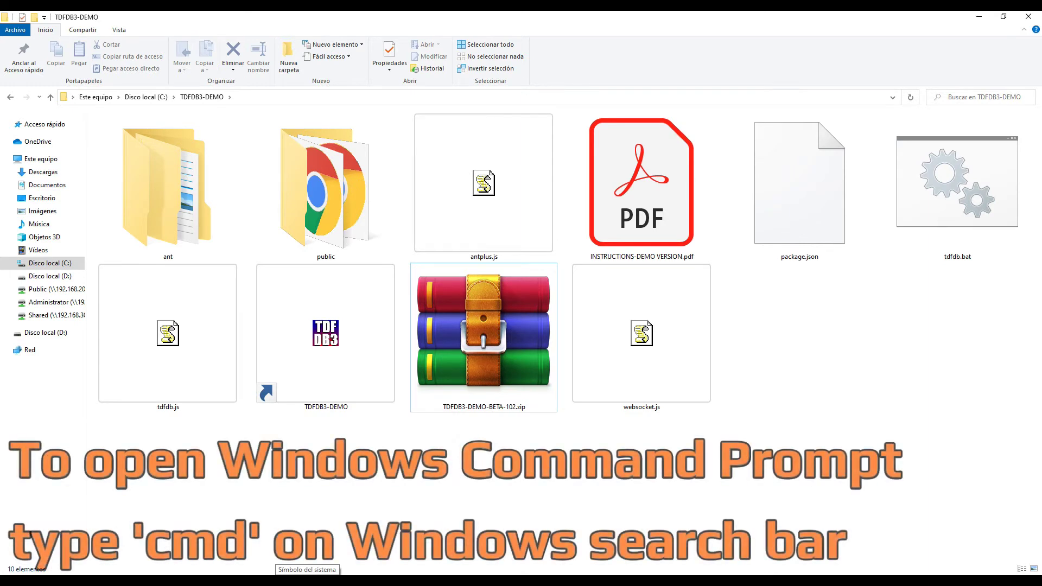
# Step: Open a centred Command Prompt window and check the C:\TDFDB3-DEMO folder path in File Explorer
pyautogui.click(307, 580)
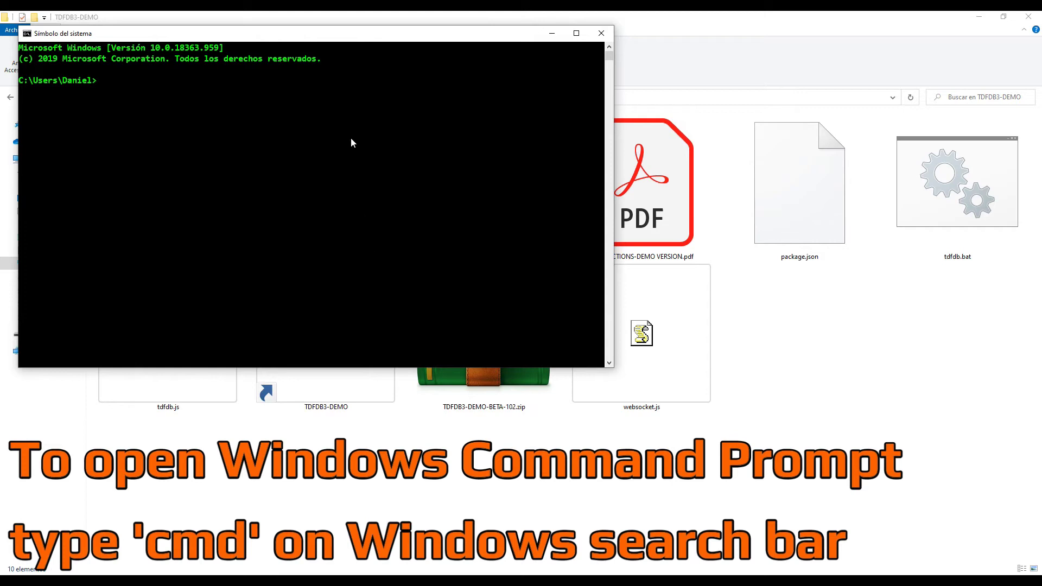
pyautogui.moveTo(320, 37); pyautogui.dragTo(517, 145)
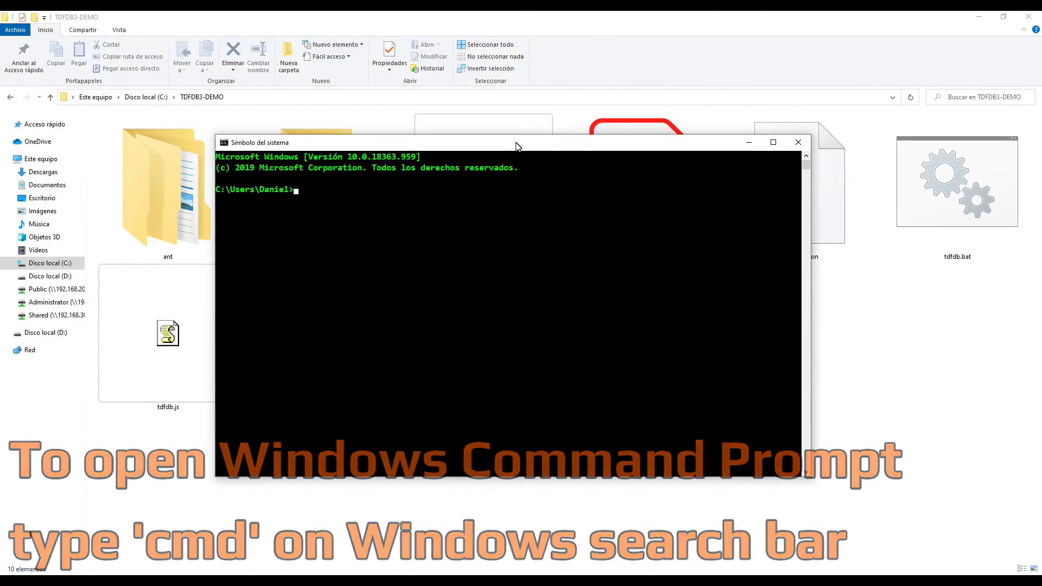
pyautogui.click(530, 27)
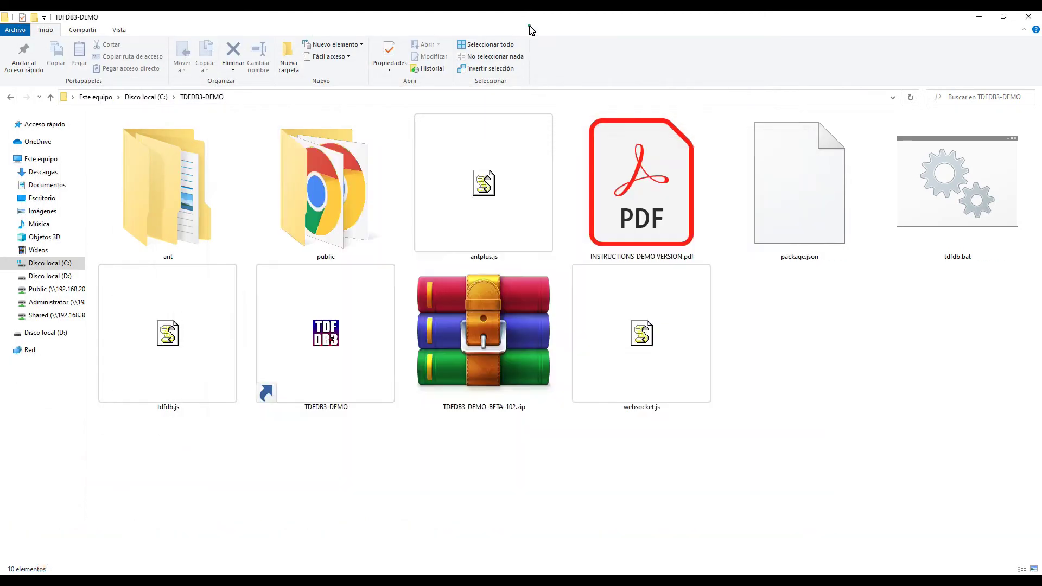
pyautogui.click(320, 97)
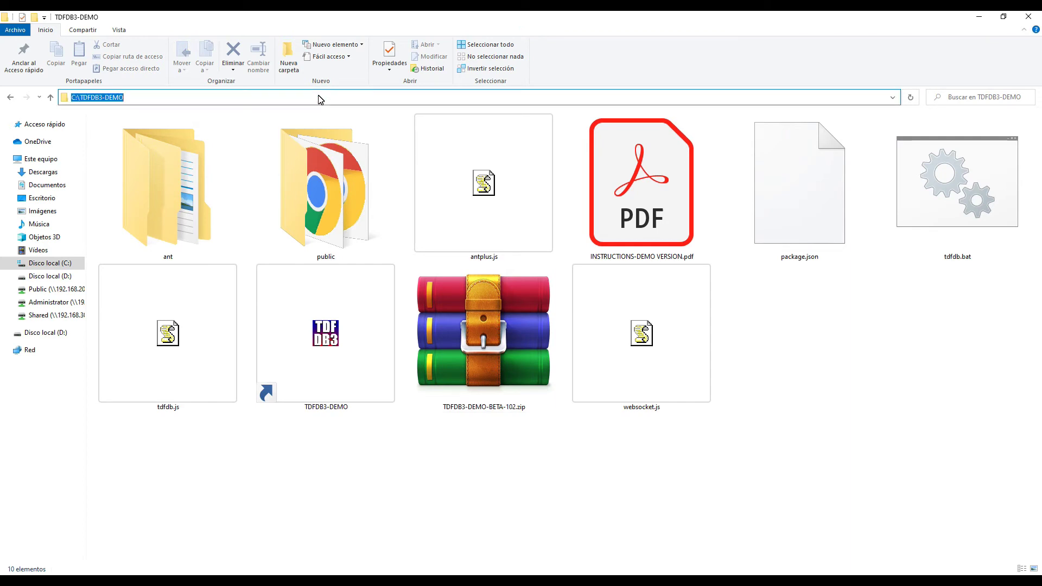
# Step: Change into C:\TDFDB3-DEMO, list its contents with DIR, and run npm install
pyautogui.hotkey('alt', 'Tab')
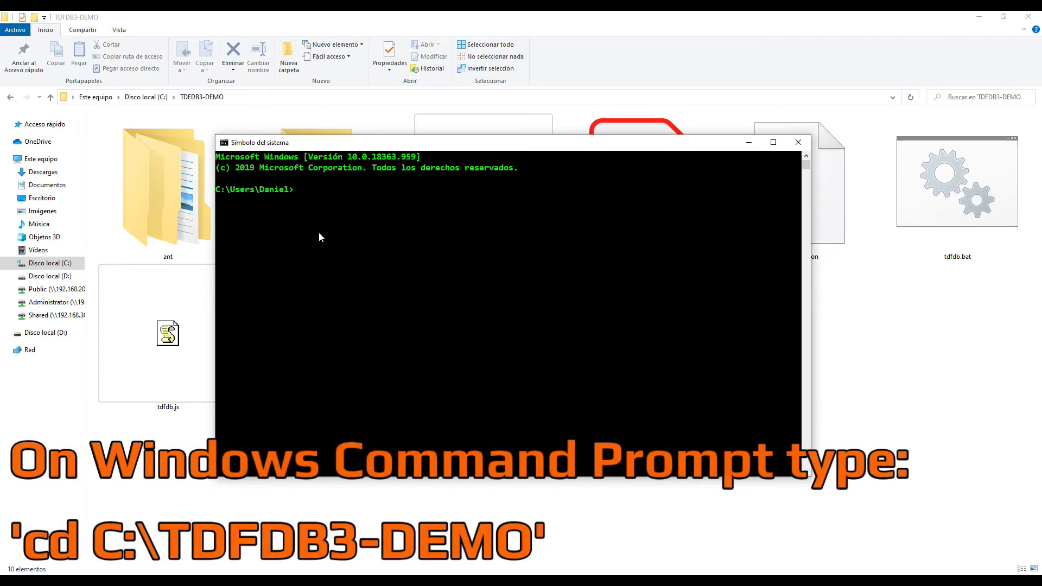
pyautogui.write('CD')
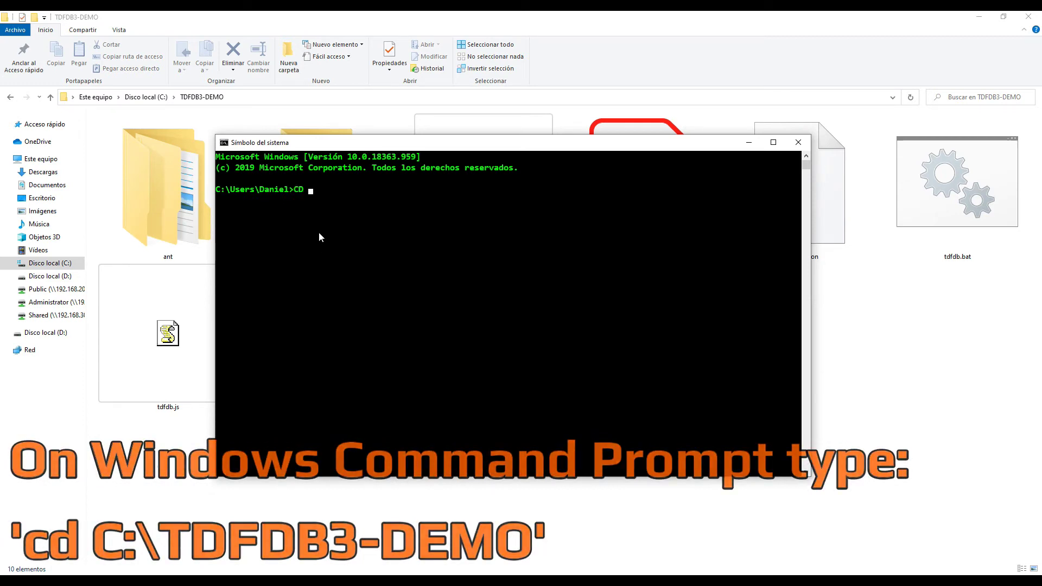
pyautogui.write(' C:\\TDFDB3-DEMO')
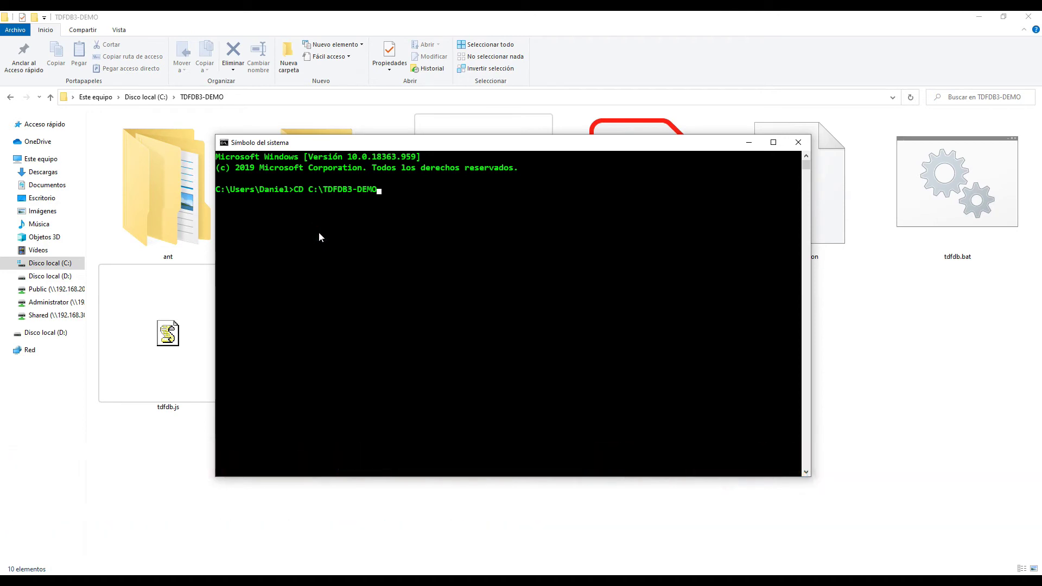
pyautogui.press('Return')
pyautogui.write('DIR')
pyautogui.press('Return')
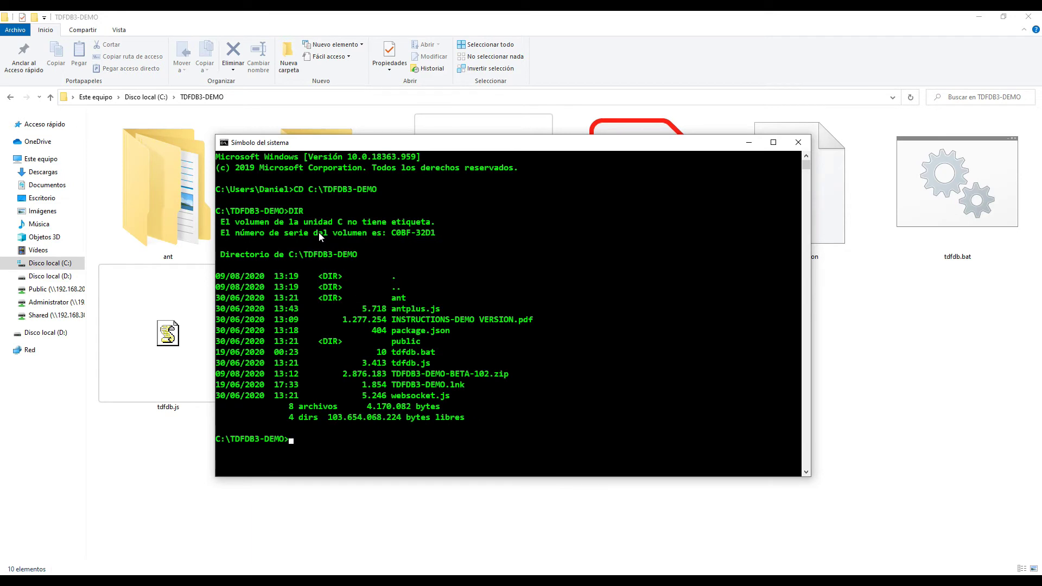
pyautogui.write('npm install')
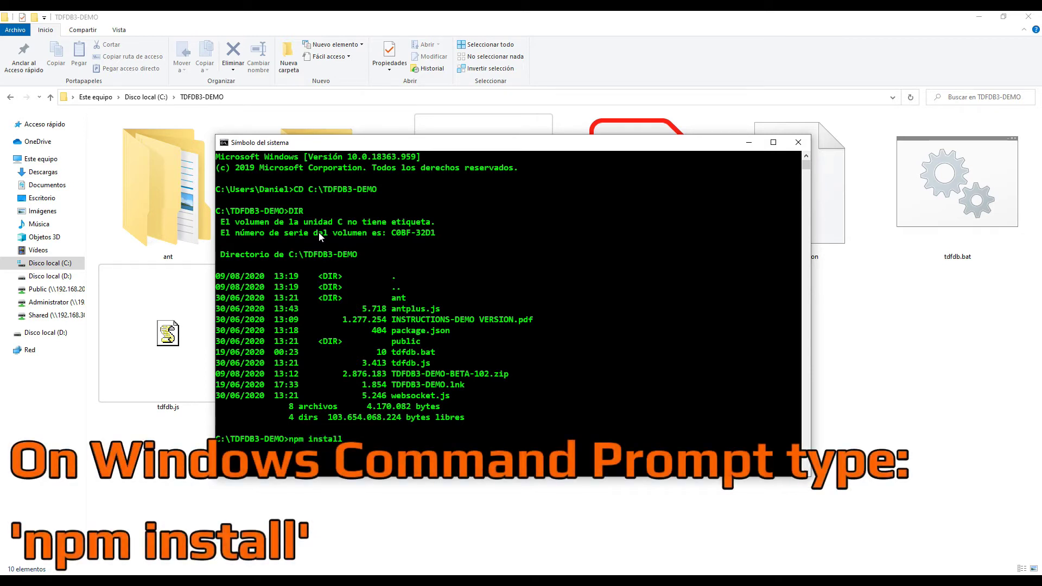
pyautogui.press('Return')
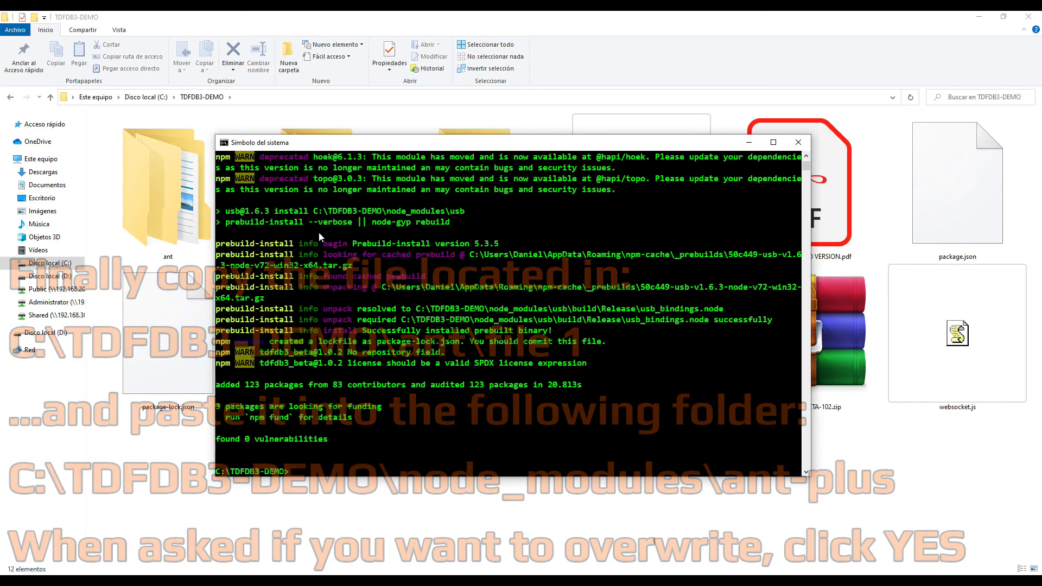
# Step: Return to a fresh prompt once npm install has finished
pyautogui.press('Return')
pyautogui.press('Return')
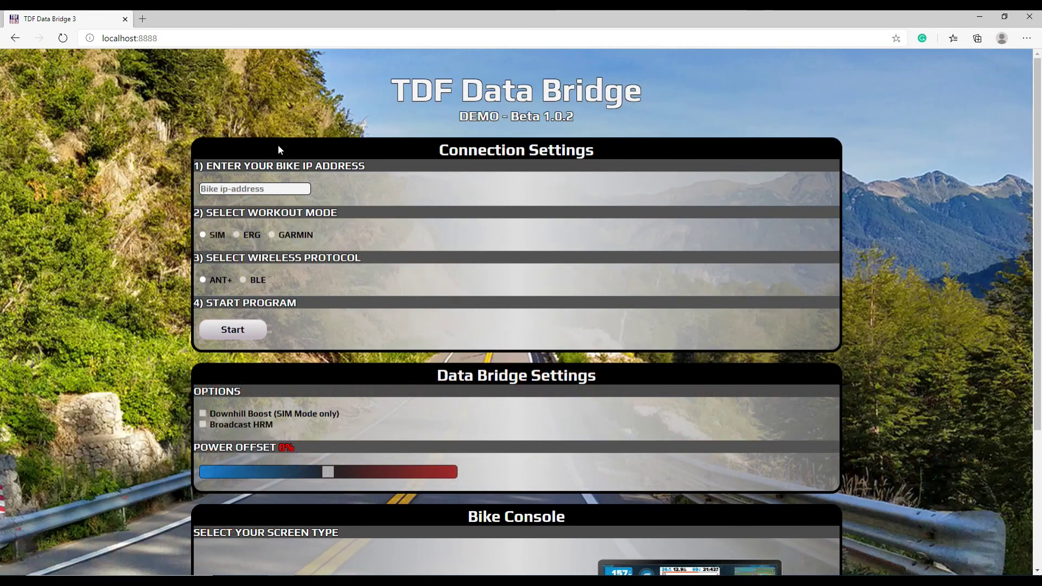
# Step: Paste the bike's IP address, select SIM mode and ANT+, and start the bridge
pyautogui.click(273, 190)
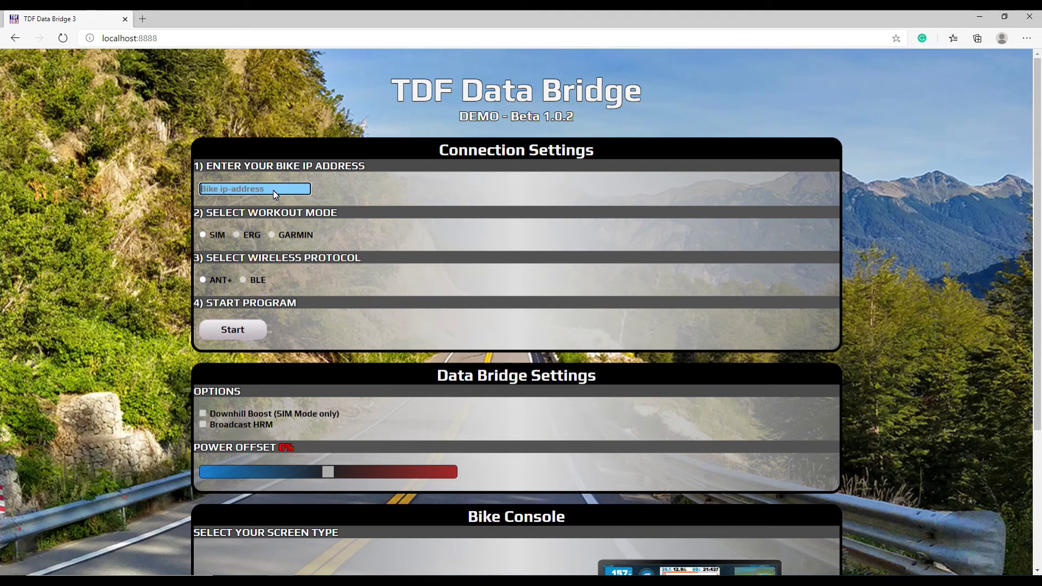
pyautogui.write('192.168.30.113')
pyautogui.click(203, 235)
pyautogui.click(203, 279)
pyautogui.click(232, 330)
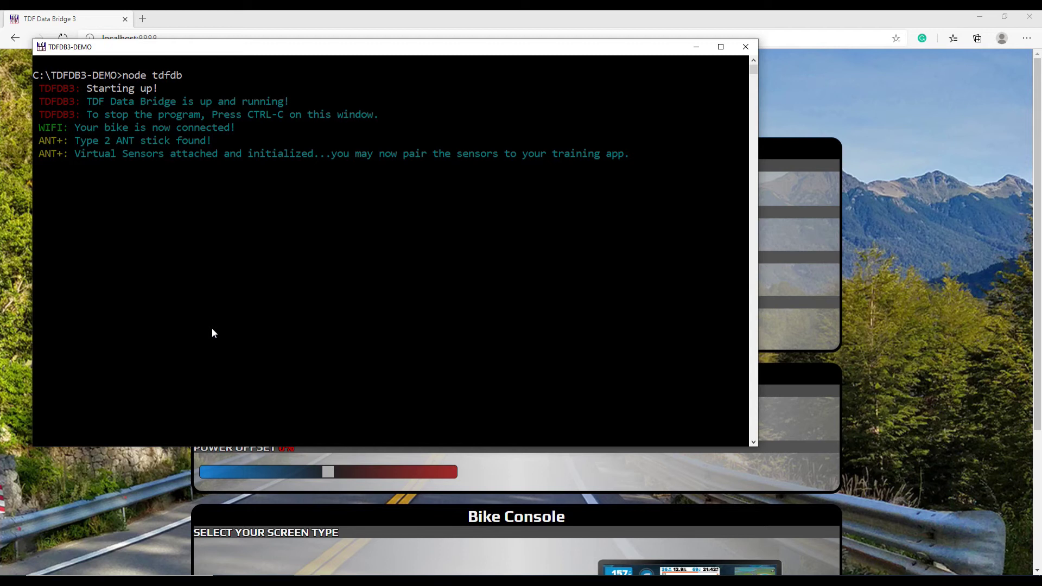
# Step: Move focus away from the bridge console after confirming the bike and ANT+ sensors are ready
pyautogui.click(465, 450)
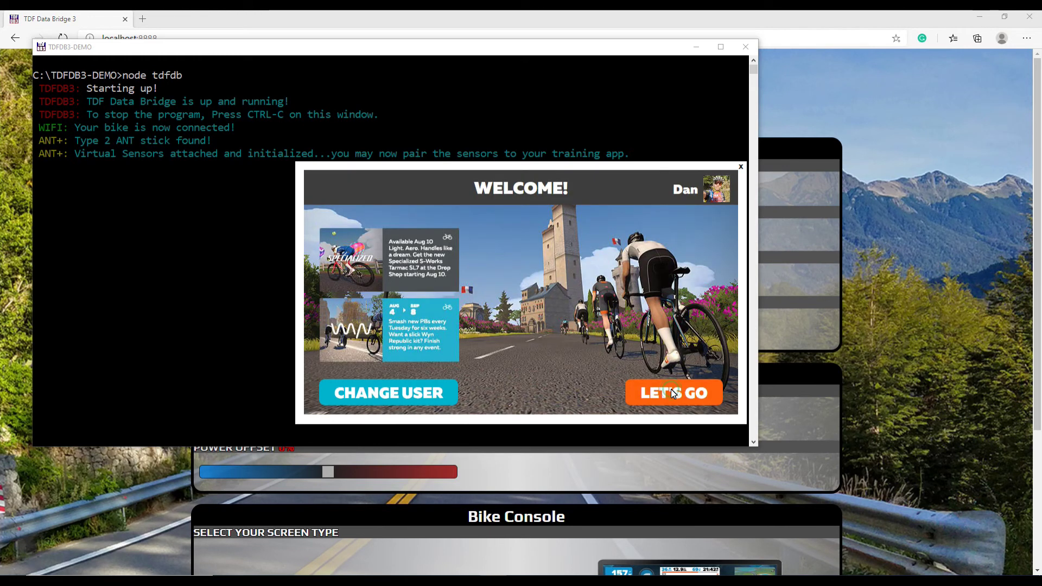
# Step: Continue past Zwift's welcome screen and bring the TDFDB3-DEMO console forward so sensors connect
pyautogui.click(671, 389)
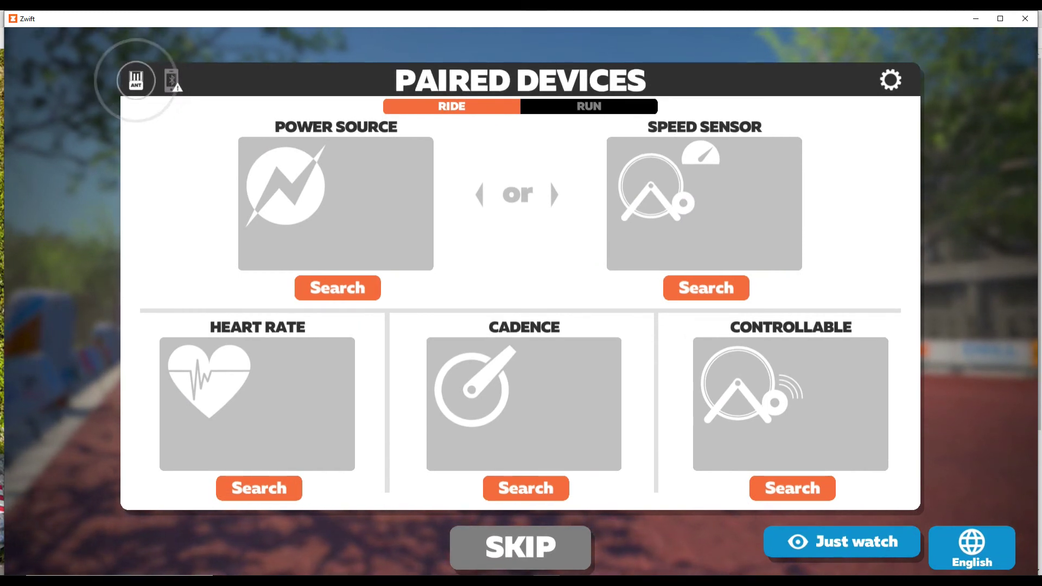
pyautogui.moveTo(280, 582)
pyautogui.click(325, 515)
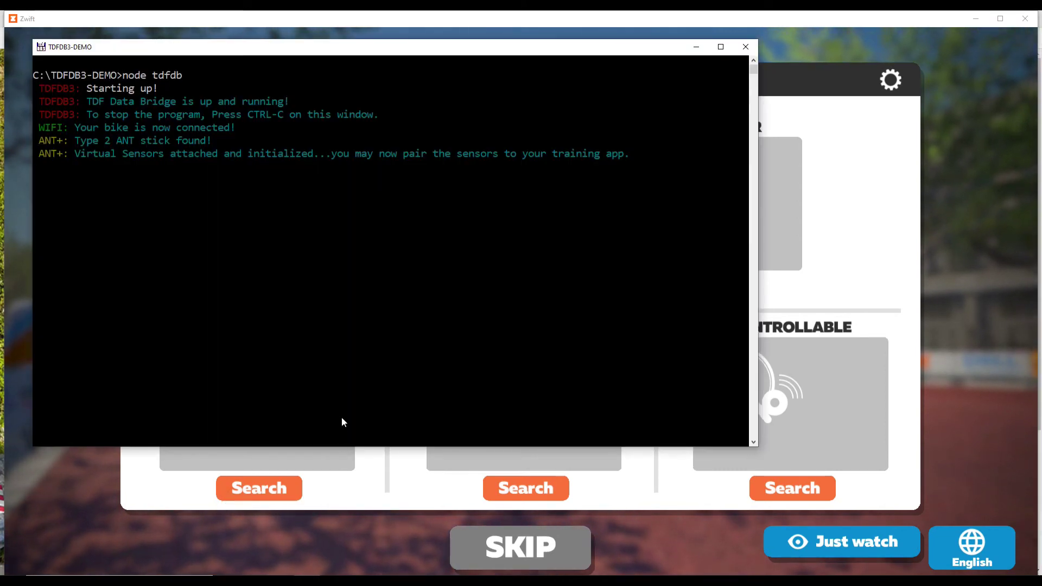
pyautogui.click(362, 536)
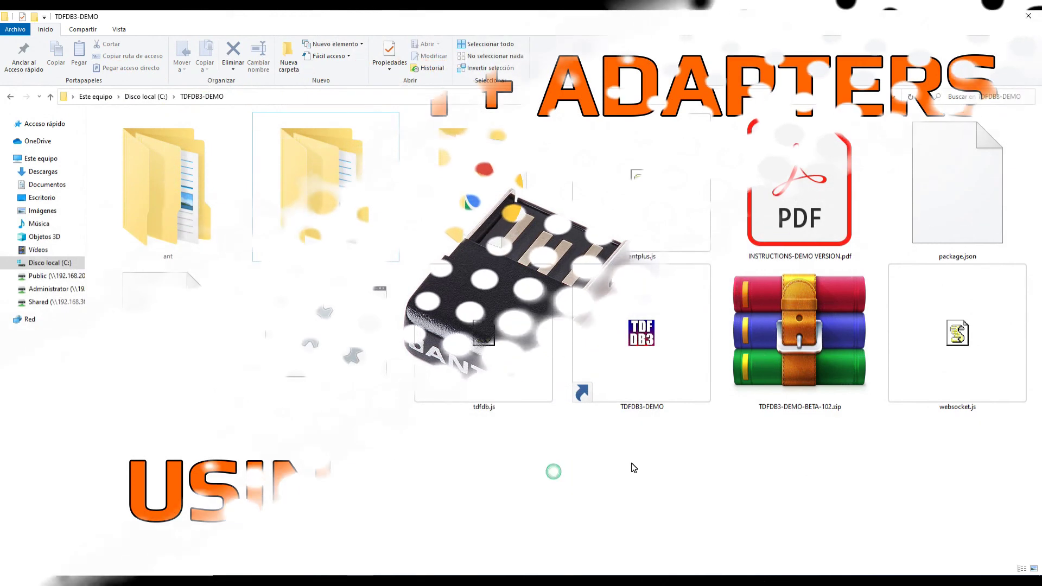
# Step: Copy the replacement ant.ts from the 'file 2' folder
pyautogui.doubleClick(197, 241)
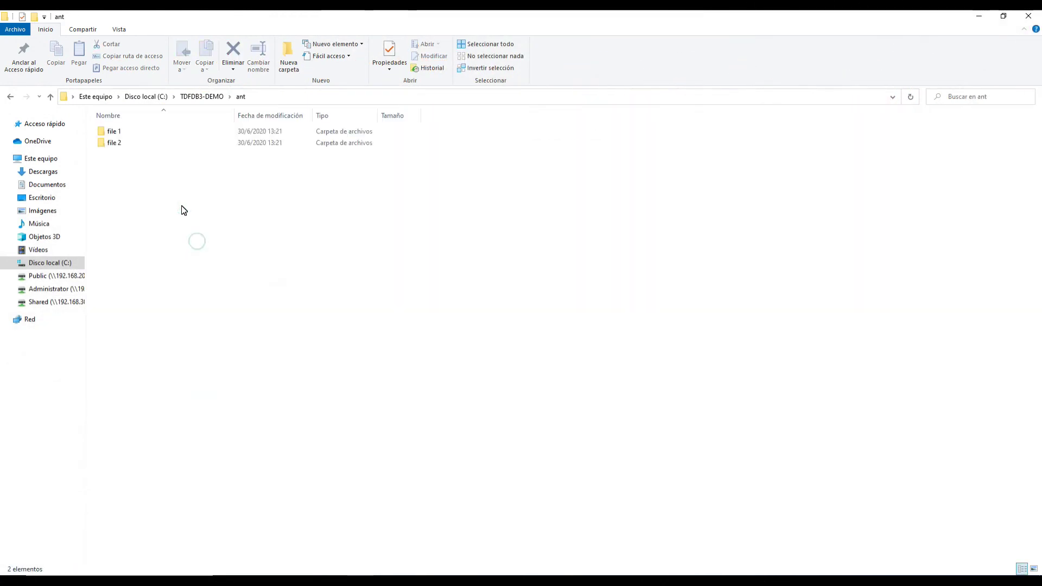
pyautogui.doubleClick(138, 144)
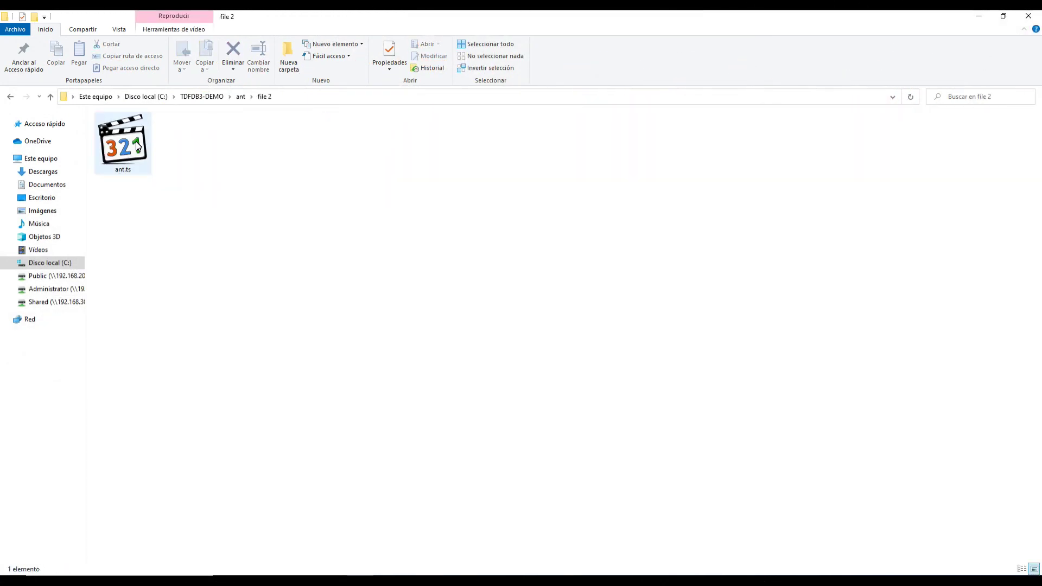
pyautogui.click(137, 145)
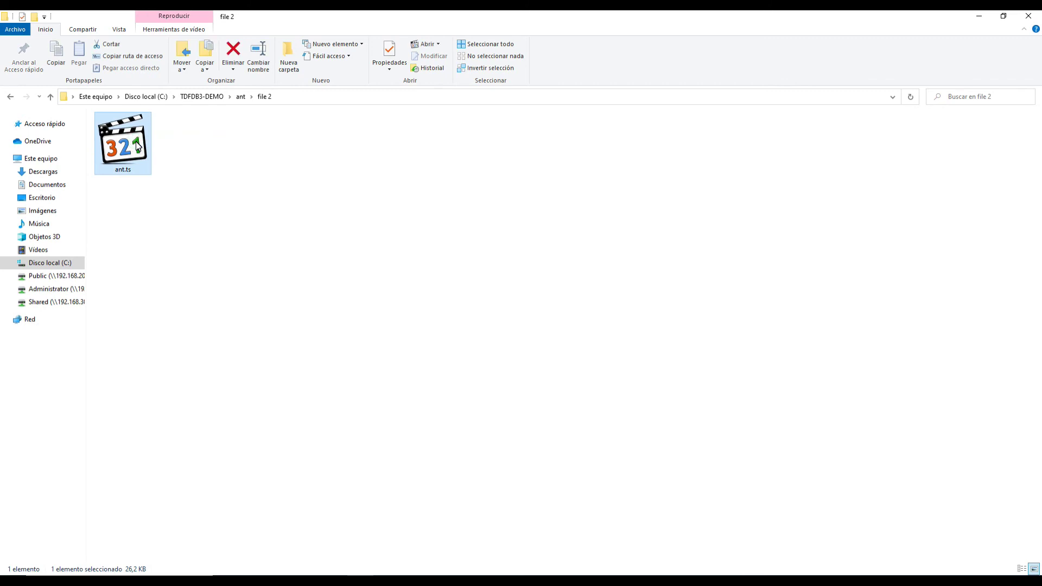
pyautogui.rightClick(137, 145)
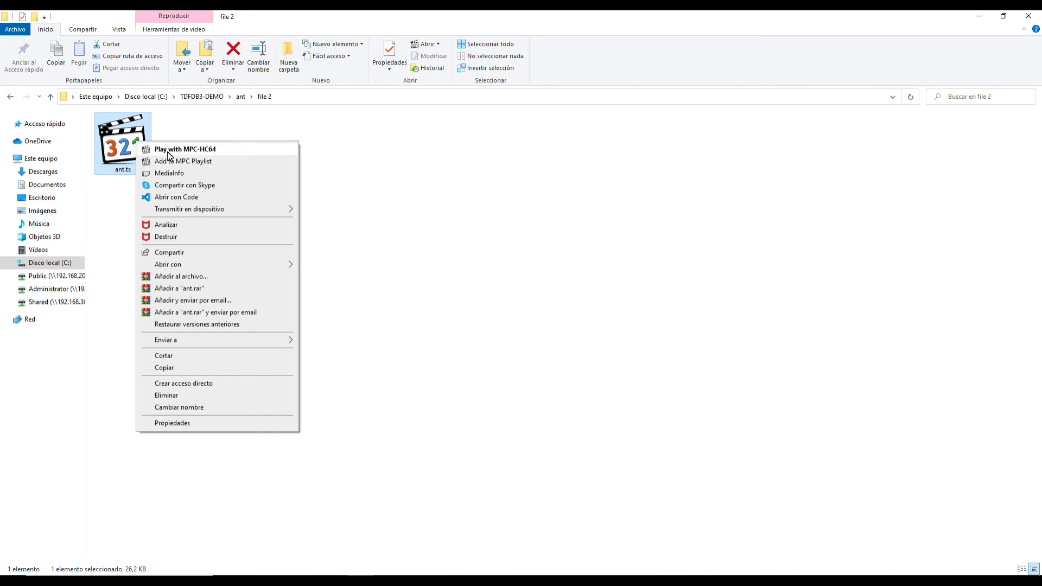
pyautogui.click(166, 367)
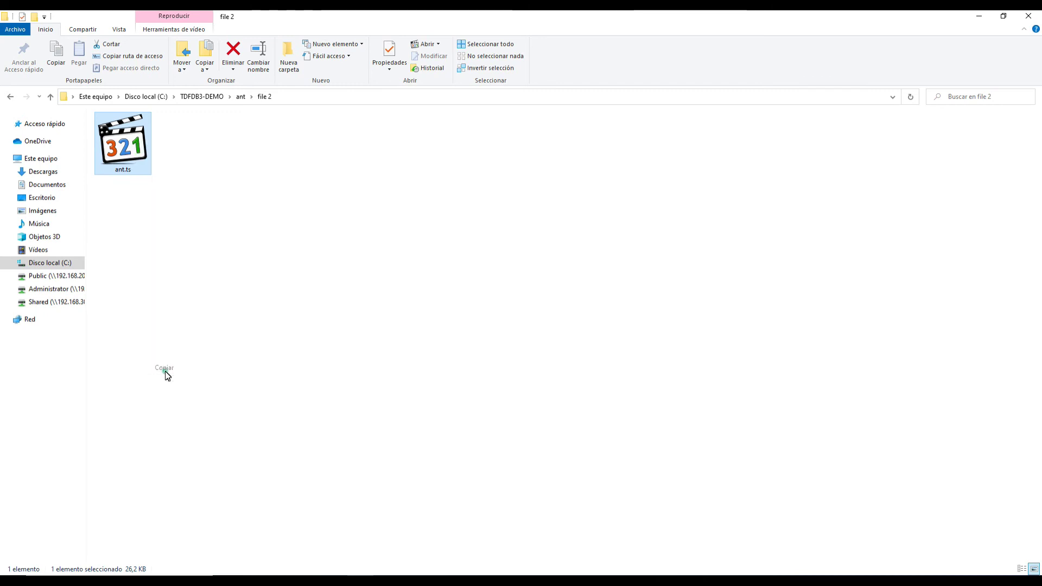
# Step: In node_modules\ant-plus\src, rename the original ant.ts to ant.ts.orig
pyautogui.press('BackSpace')
pyautogui.press('BackSpace')
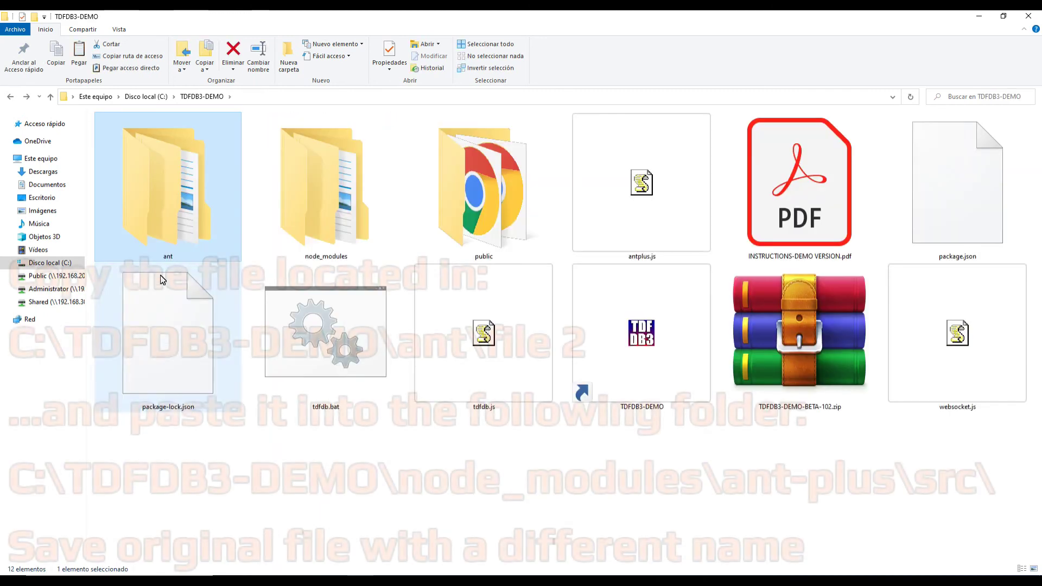
pyautogui.click(343, 212)
pyautogui.doubleClick(343, 211)
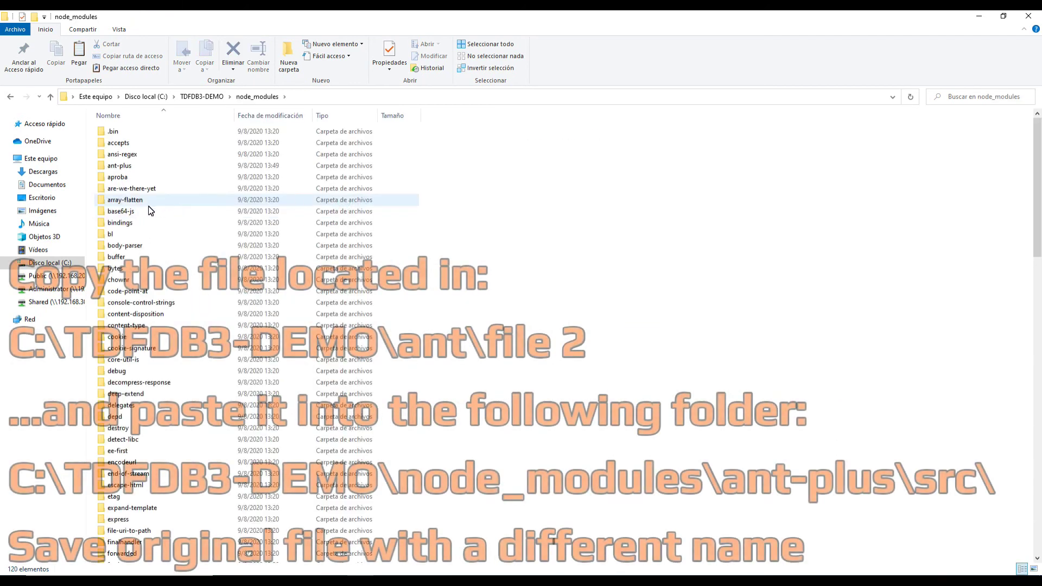
pyautogui.click(131, 170)
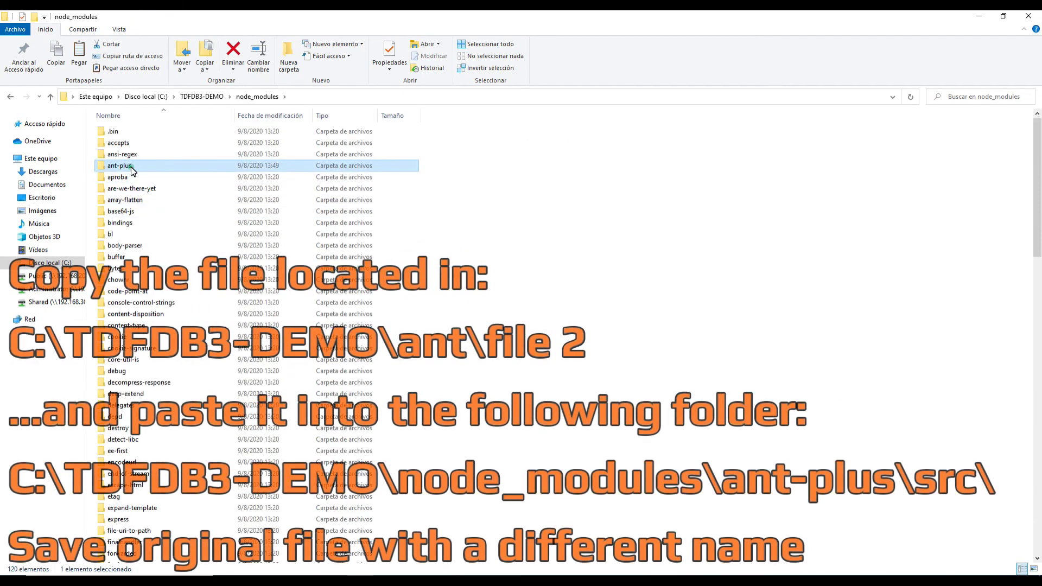
pyautogui.doubleClick(132, 170)
pyautogui.doubleClick(130, 144)
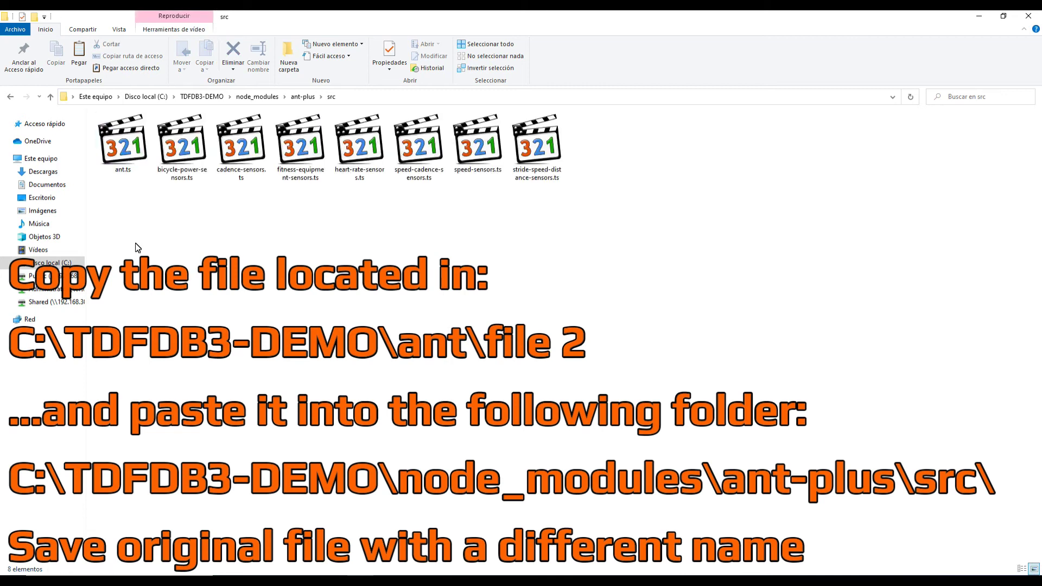
pyautogui.click(129, 169)
pyautogui.press('F2')
pyautogui.press('End')
pyautogui.write('.orig')
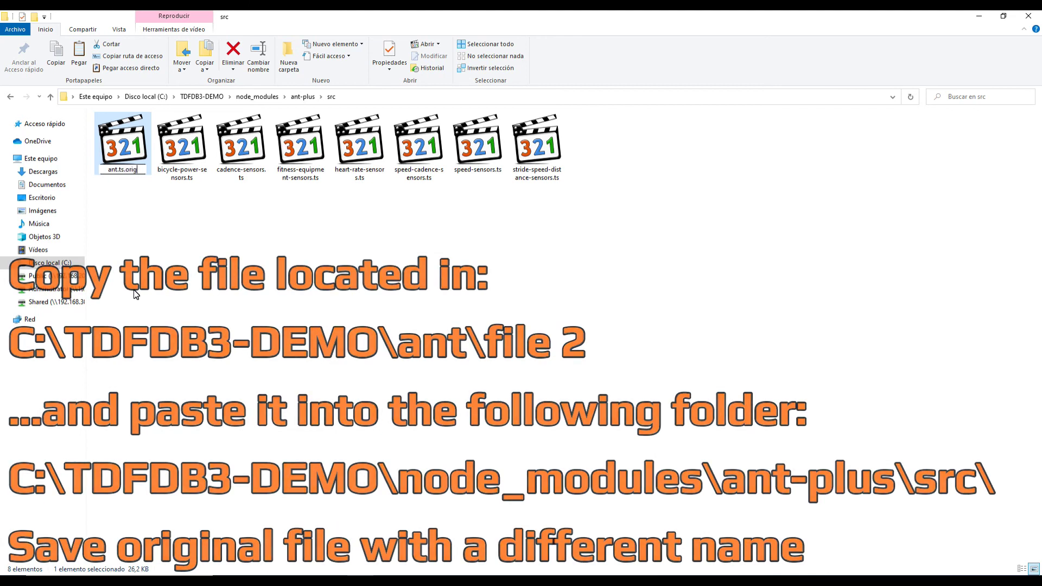
pyautogui.press('Return')
pyautogui.press('Return')
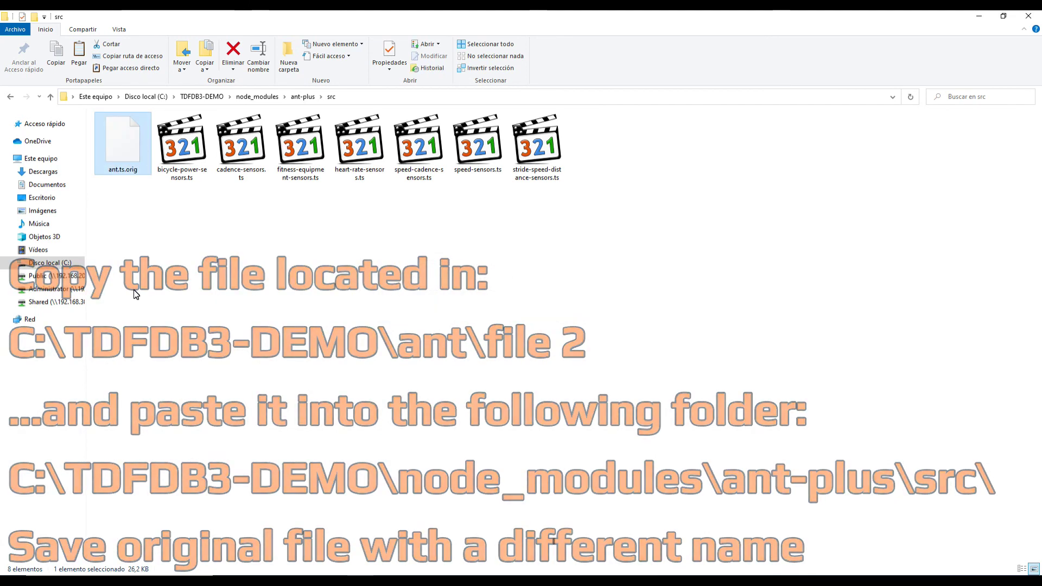
# Step: Paste the replacement ant.ts into the src folder
pyautogui.rightClick(136, 294)
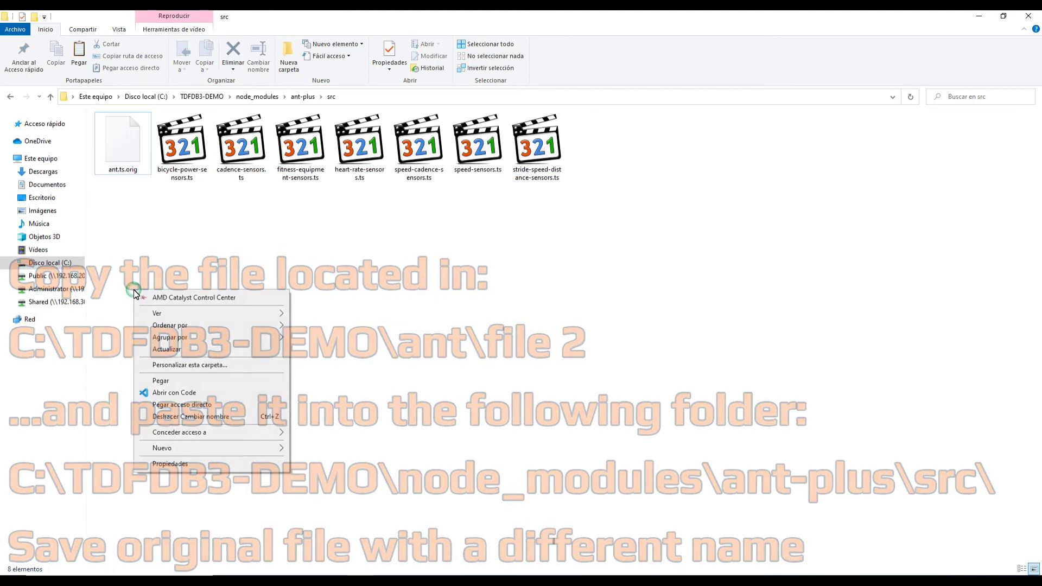
pyautogui.click(162, 381)
pyautogui.click(168, 390)
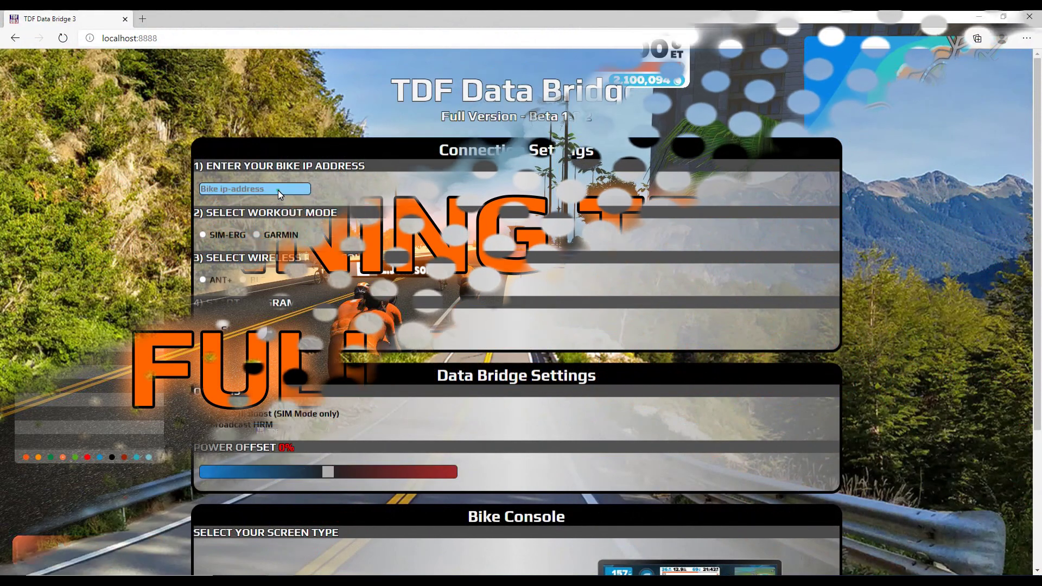
# Step: Start the bridge for 192.168.30.113 in SIM-ERG over ANT+, power offset -14%, Downhill Boost on
pyautogui.click(261, 224)
pyautogui.click(203, 235)
pyautogui.click(203, 280)
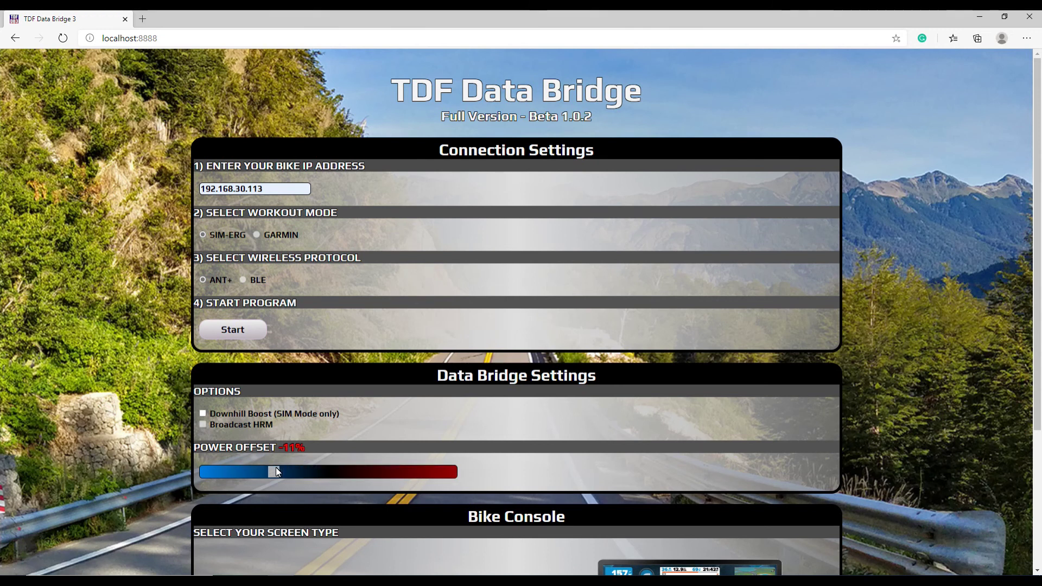
pyautogui.moveTo(268, 468); pyautogui.dragTo(259, 468)
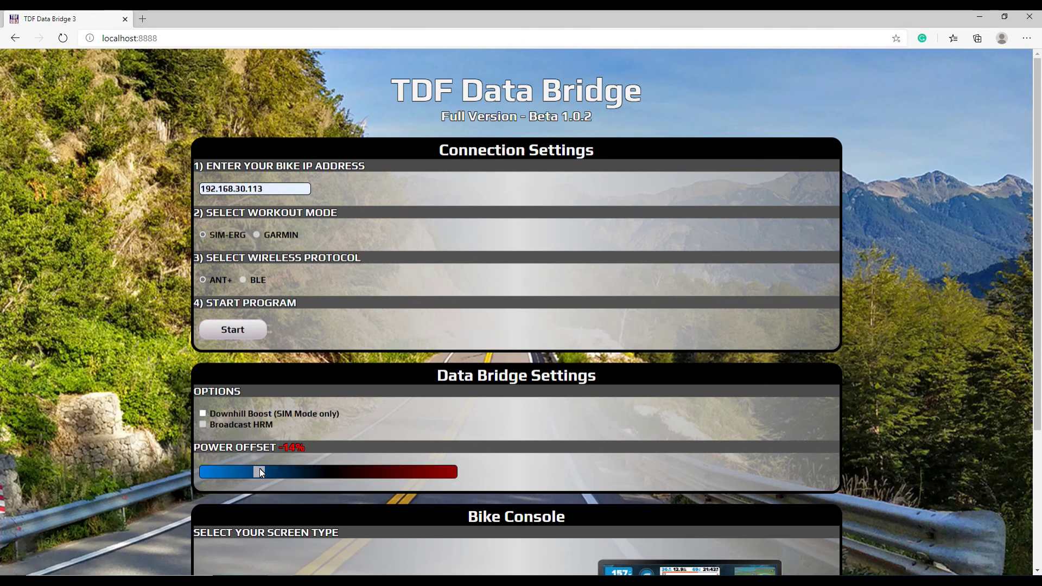
pyautogui.click(201, 414)
pyautogui.click(230, 333)
# Step: Check the bridge's terminal output, then return to the TDF Data Bridge page
pyautogui.hotkey('alt', 'Tab')
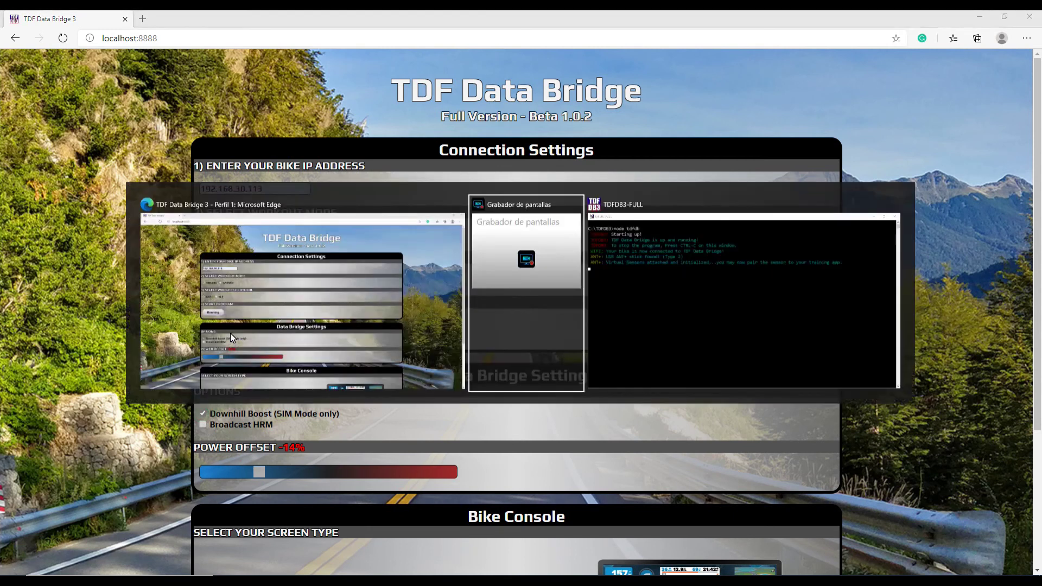
pyautogui.hotkey('alt', 'Tab')
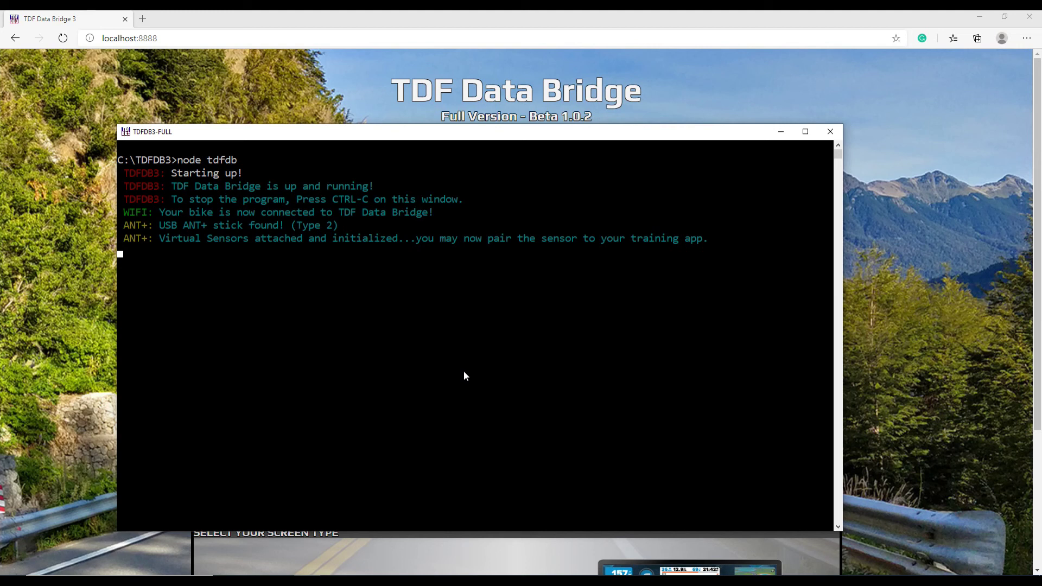
pyautogui.hotkey('alt', 'Tab')
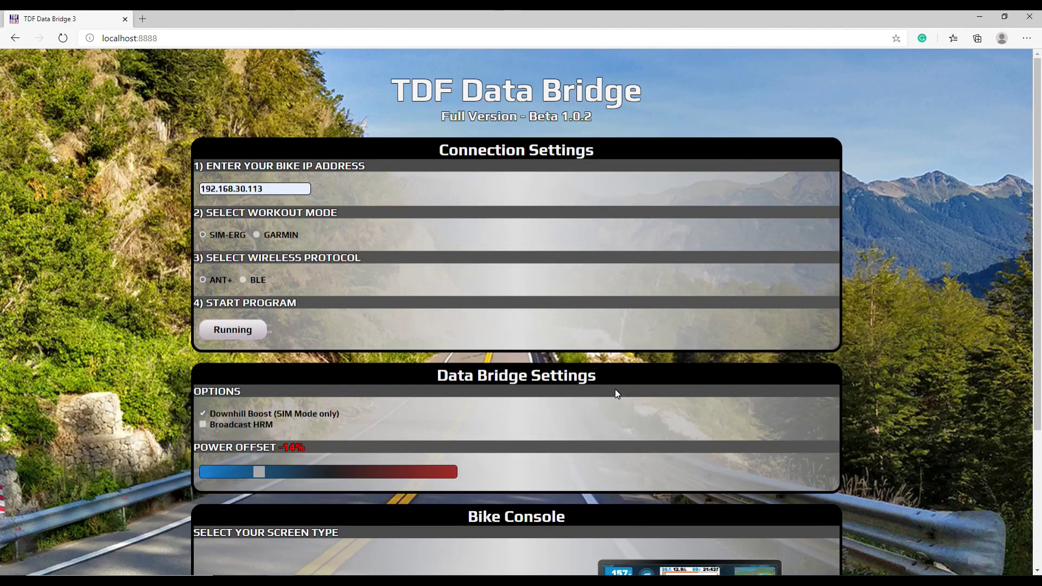
pyautogui.scroll(-3, 615, 390)
# Step: Open the monitor-layout Bike Console, send the popup behind, and close the browser page
pyautogui.click(680, 412)
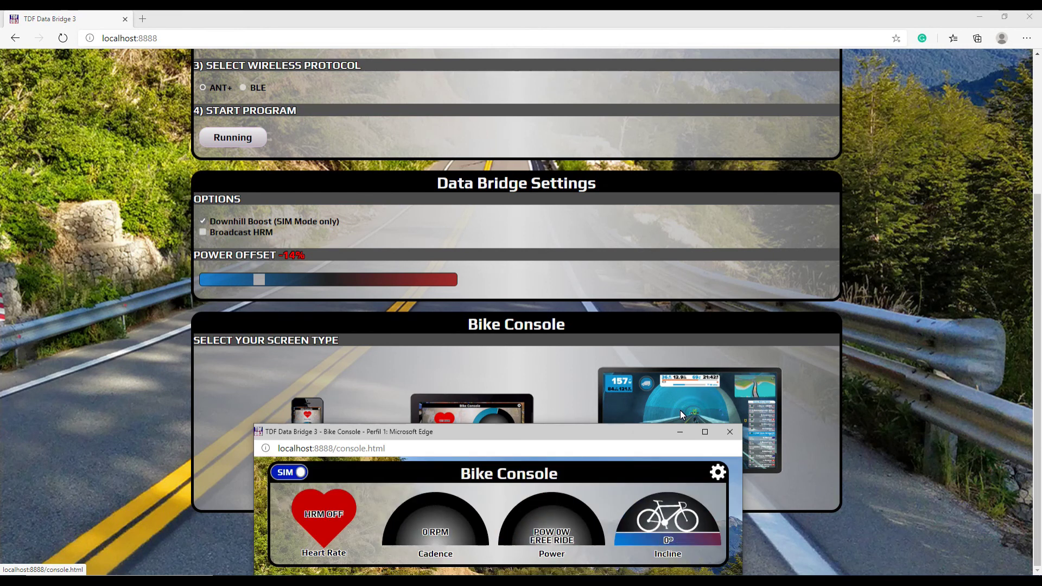
pyautogui.click(886, 347)
pyautogui.hotkey('alt', 'F4')
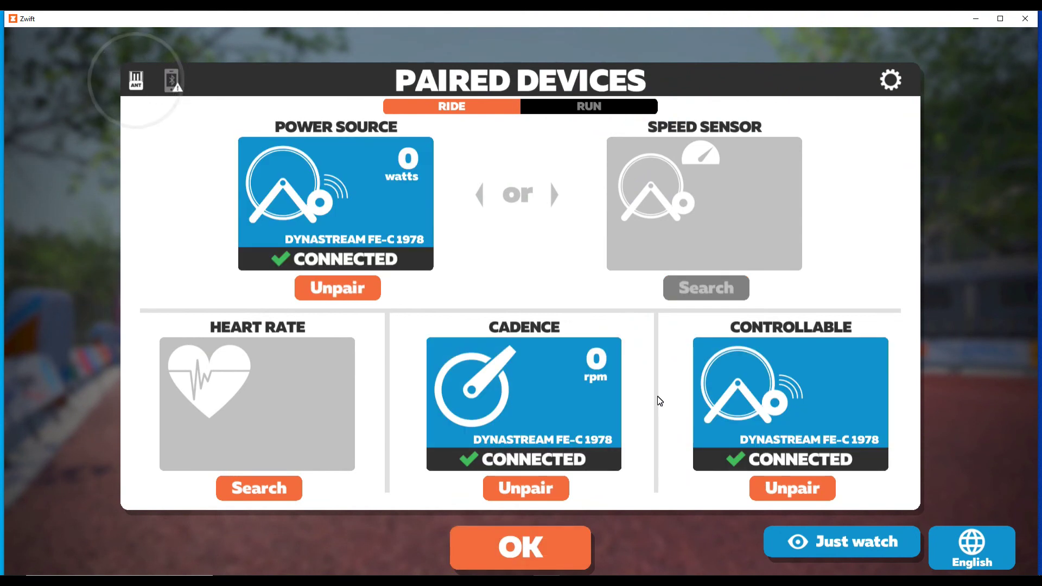
# Step: Confirm the paired devices and choose the Week 6 Day 4 training workout
pyautogui.click(516, 543)
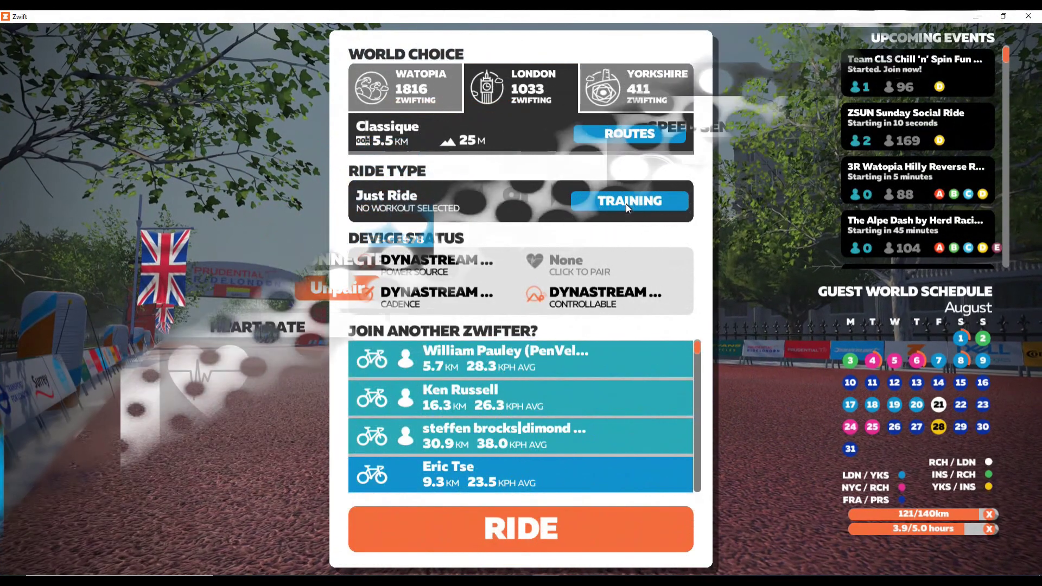
pyautogui.click(626, 203)
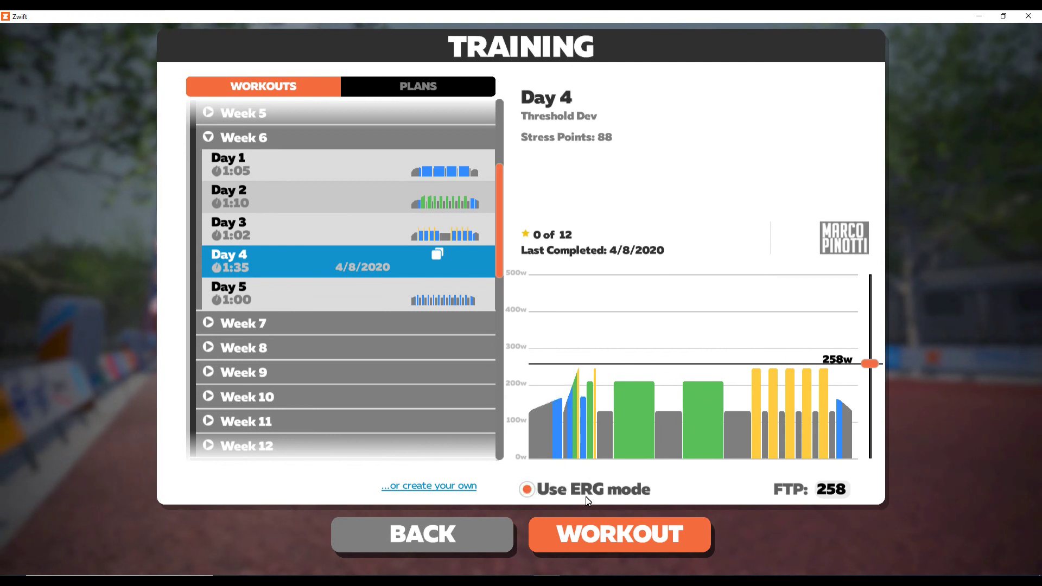
pyautogui.click(584, 528)
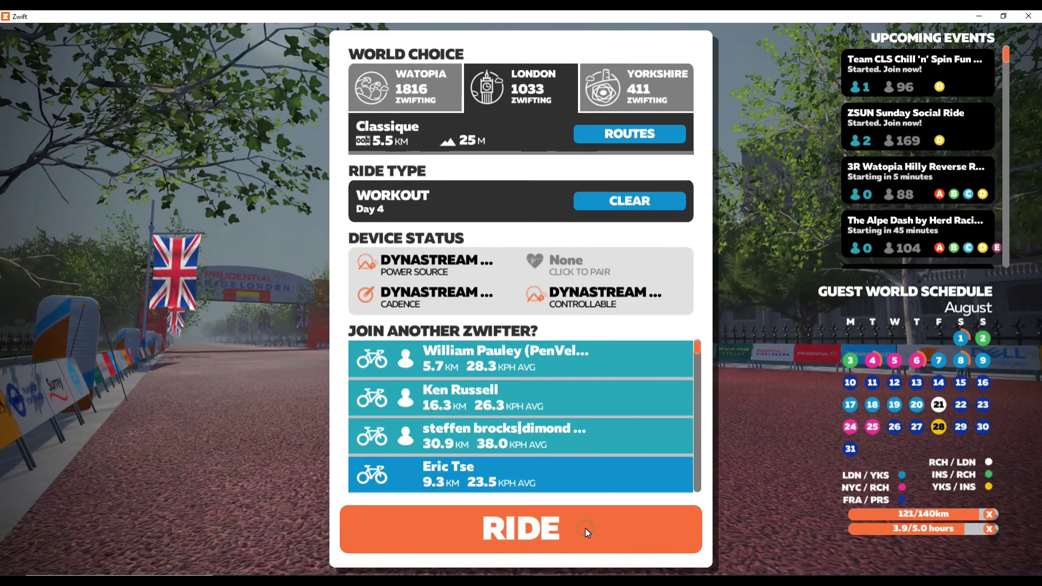
# Step: Copy the ERG-Mode disabled message from the terminal, then toggle the Bike Console from SIM to ERG
pyautogui.hotkey('alt', 'Tab')
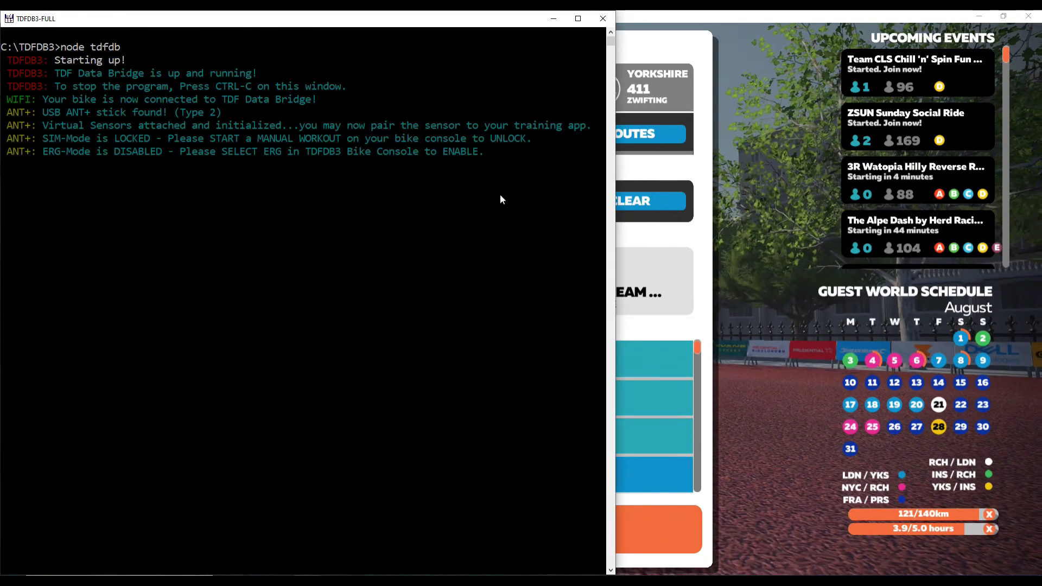
pyautogui.moveTo(483, 152); pyautogui.dragTo(44, 152)
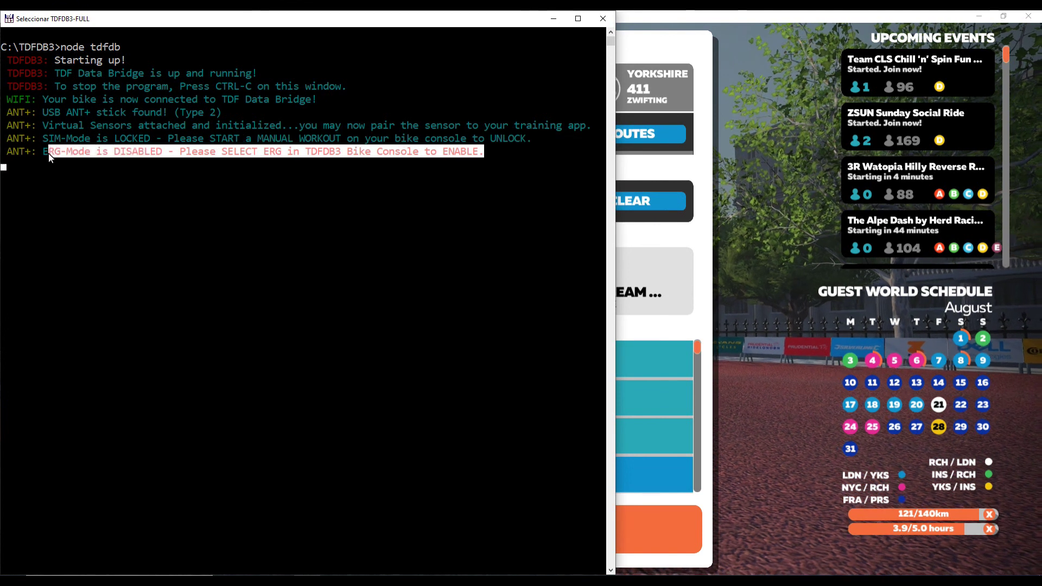
pyautogui.rightClick(236, 230)
pyautogui.hotkey('alt', 'Tab')
pyautogui.hotkey('alt', 'Tab')
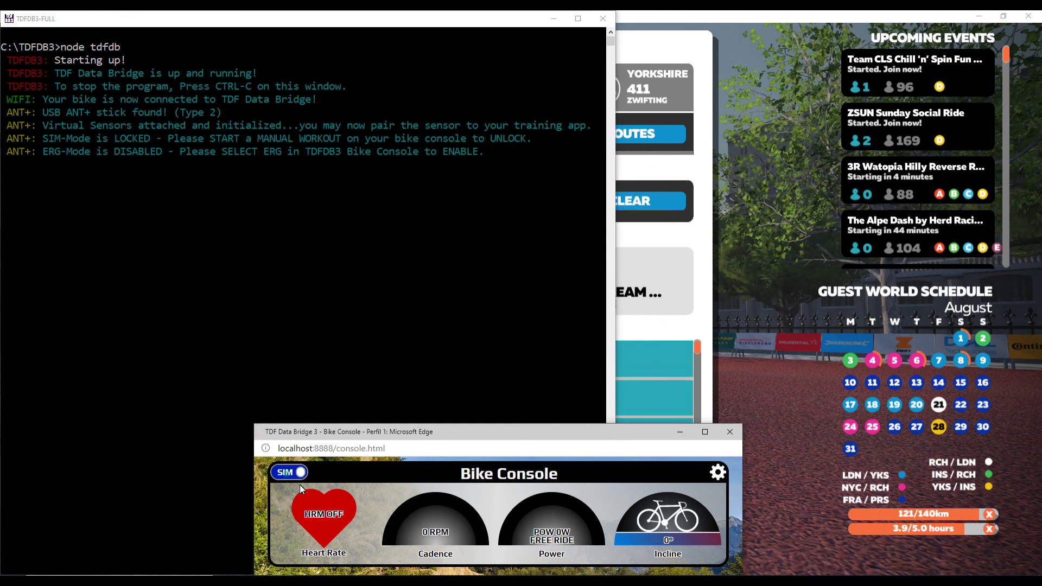
pyautogui.click(289, 472)
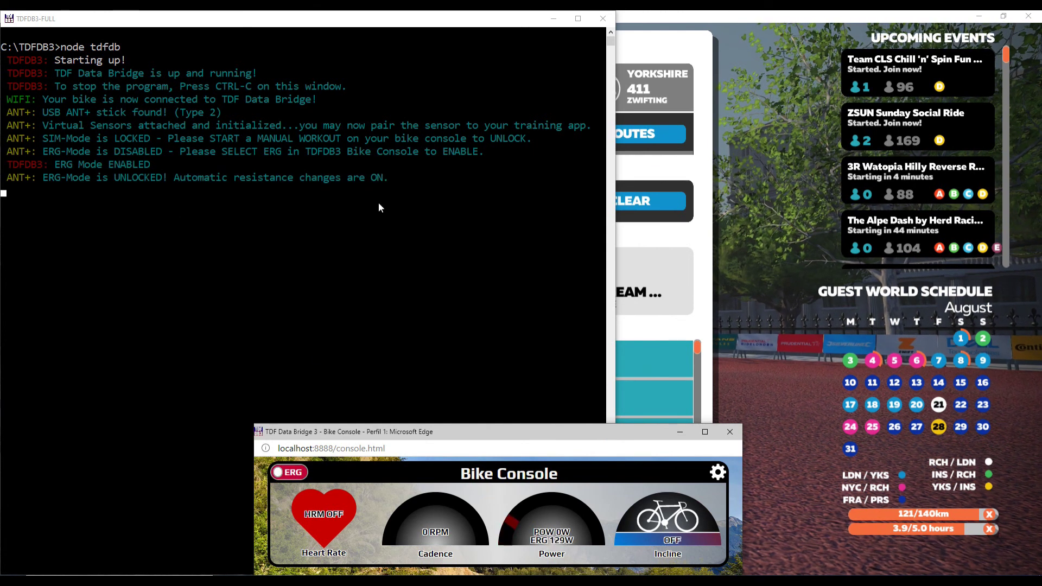
pyautogui.click(405, 179)
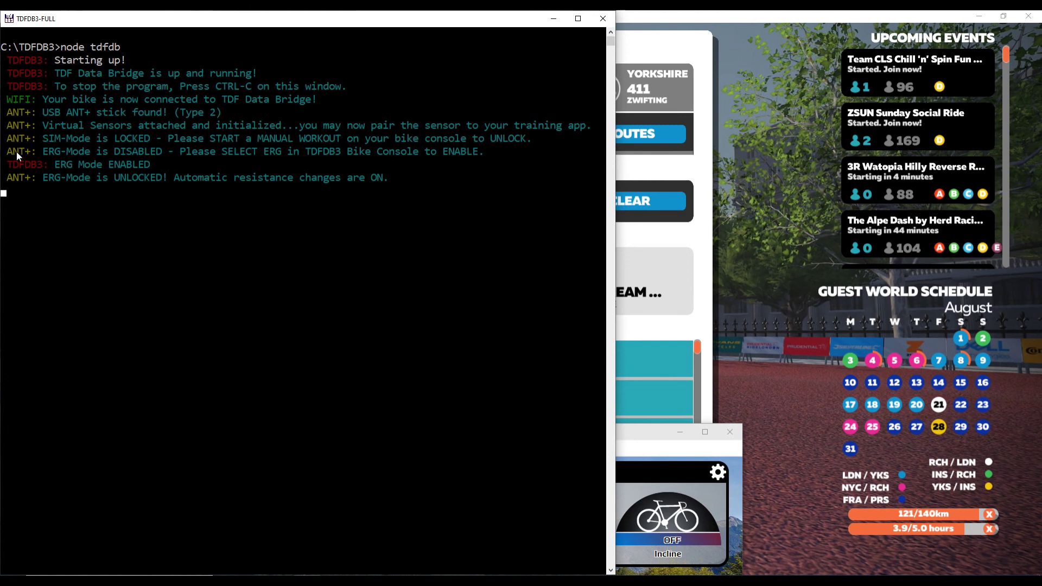
# Step: Start the Day 4 workout ride in London, then check the Bike Console's ERG 129W target
pyautogui.click(677, 26)
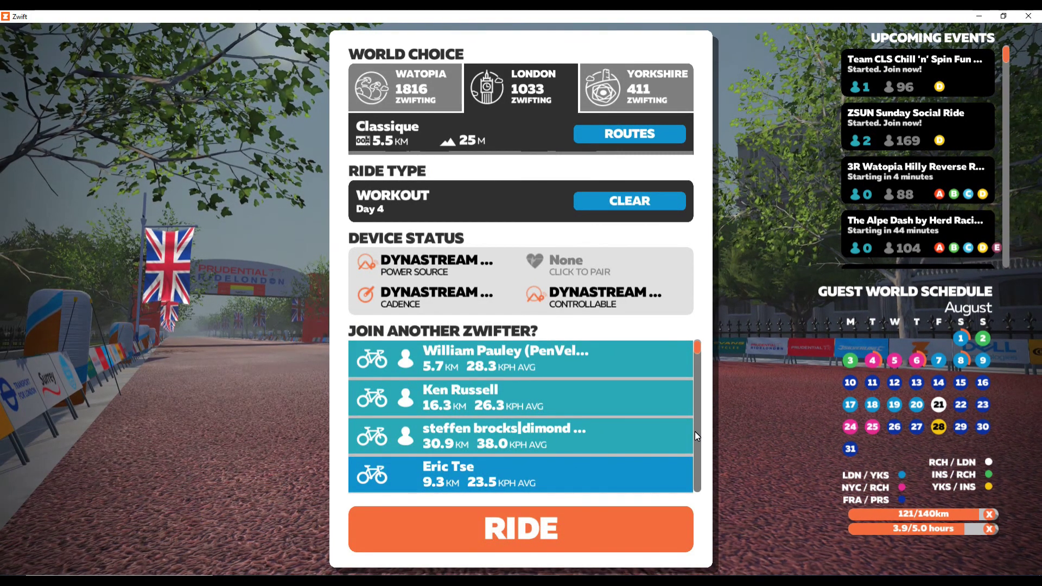
pyautogui.click(510, 529)
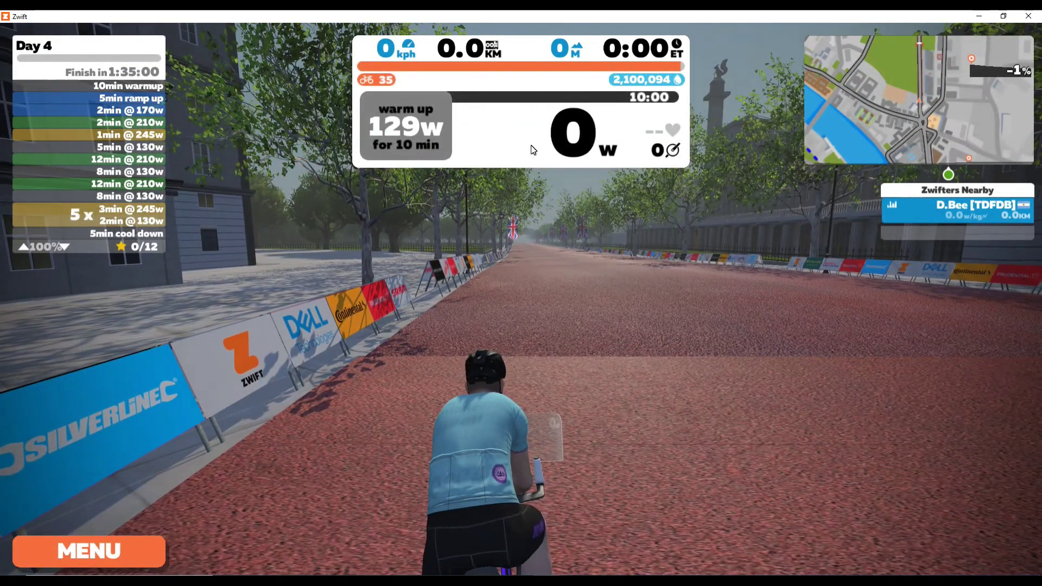
pyautogui.hotkey('alt', 'Tab')
pyautogui.hotkey('alt', 'Tab')
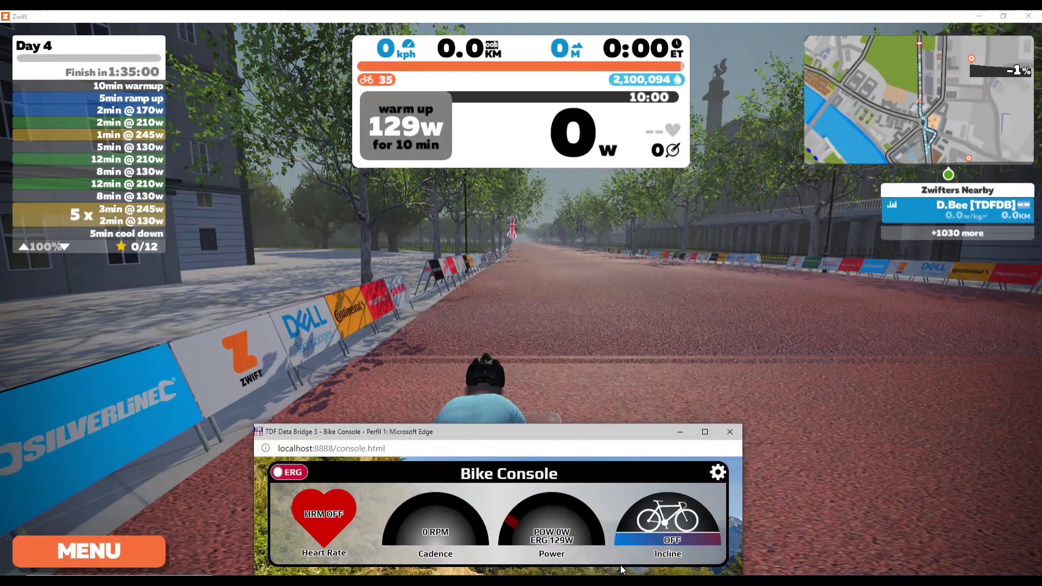
pyautogui.moveTo(575, 546); pyautogui.dragTo(529, 544)
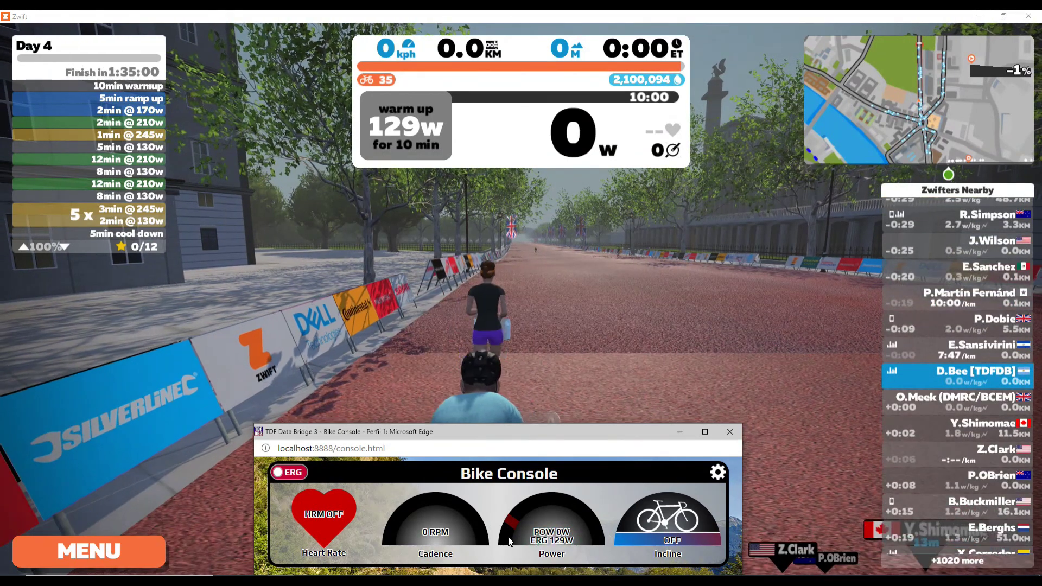
pyautogui.click(510, 541)
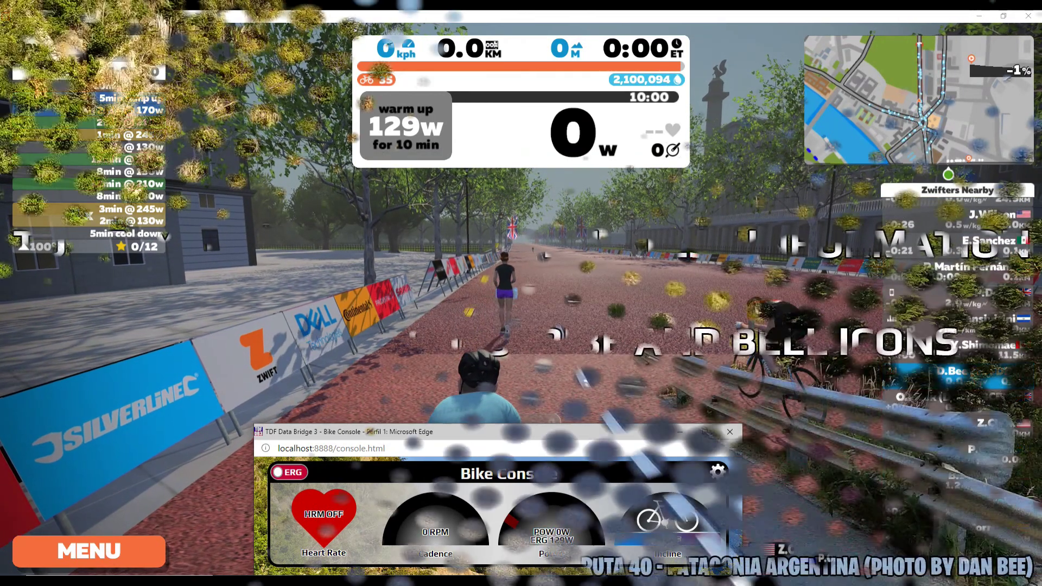